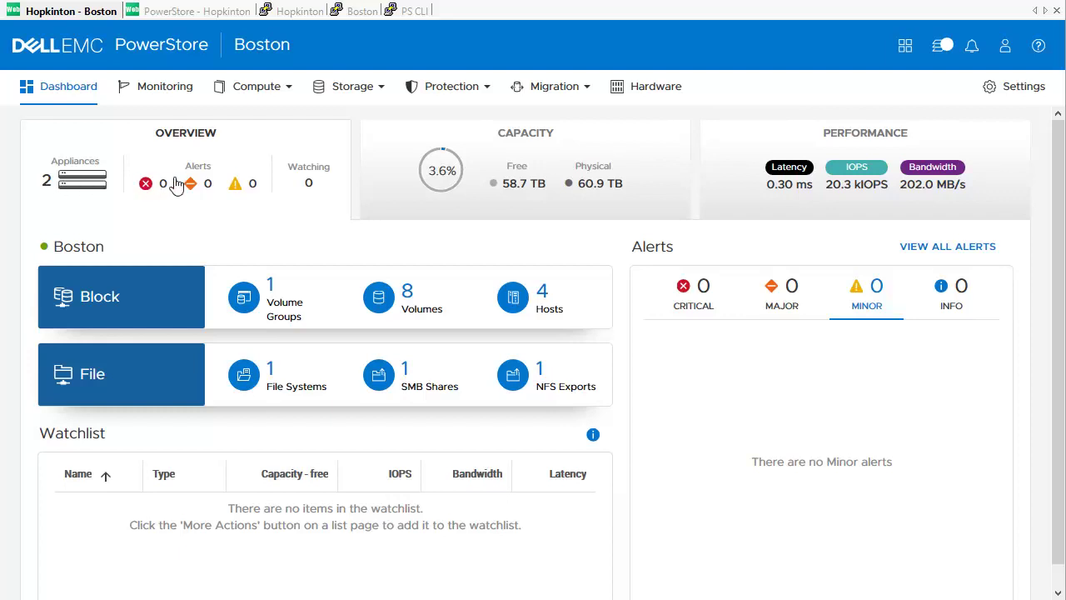
# Step: Confirm Marketing-001 on Boston is mapped to host BOS-Linux, then bring up Hopkinton's dashboard
pyautogui.click(354, 87)
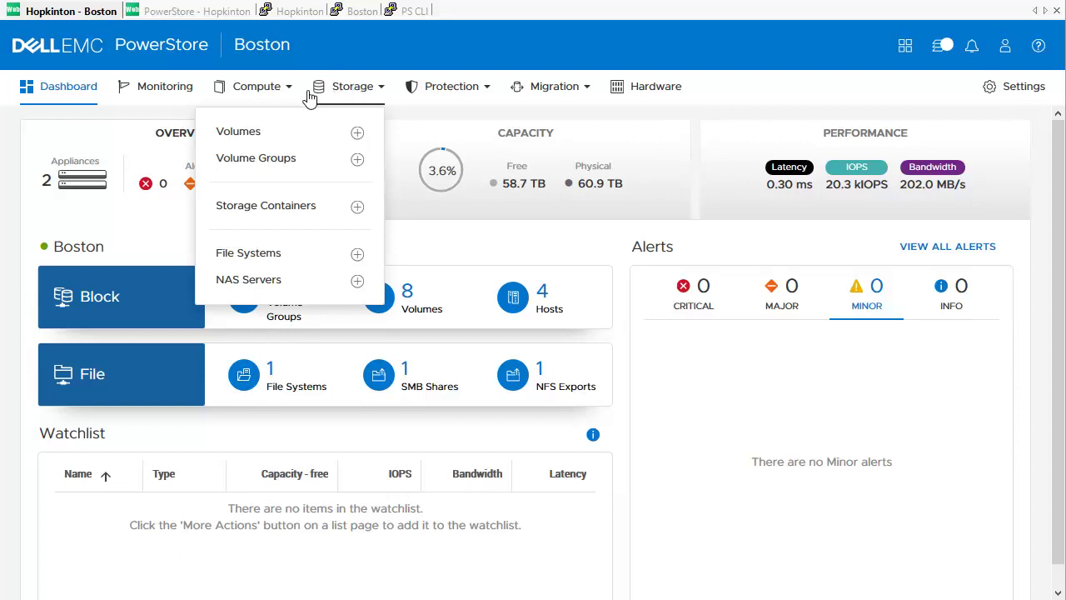
pyautogui.click(282, 134)
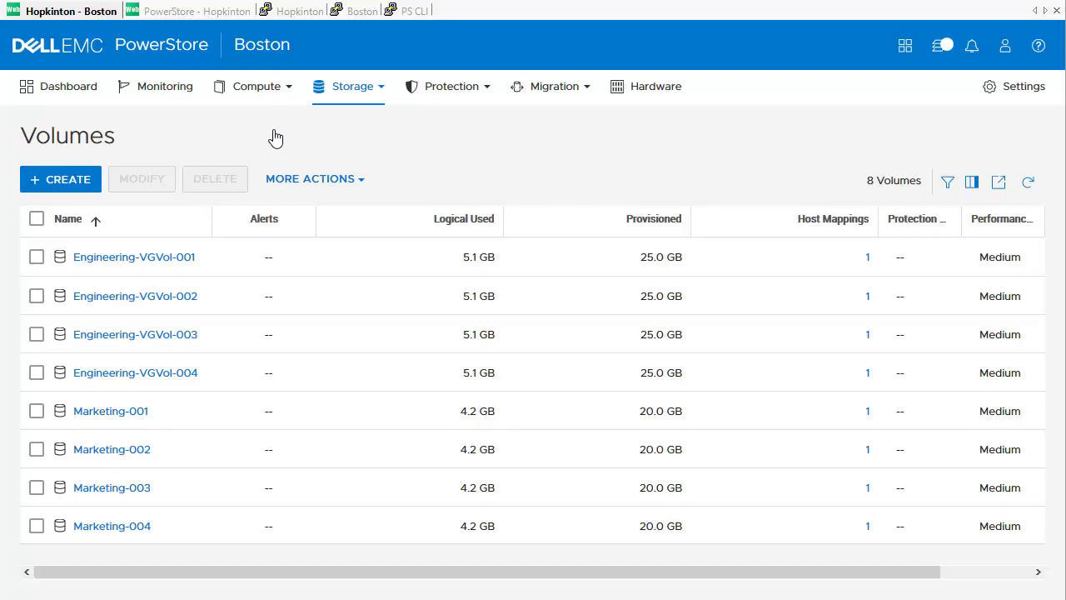
pyautogui.click(103, 412)
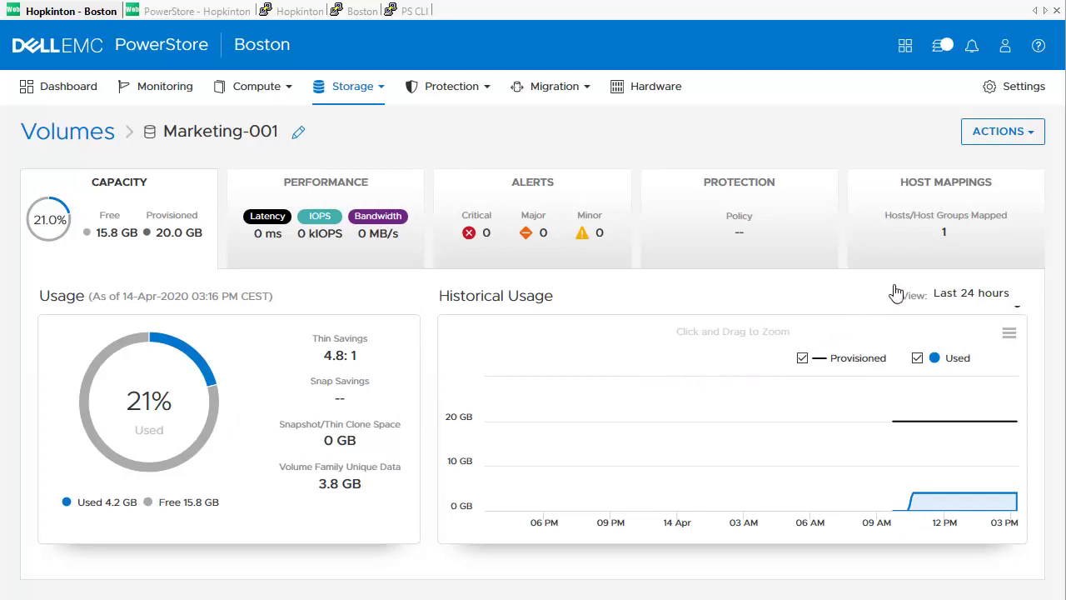
pyautogui.click(939, 206)
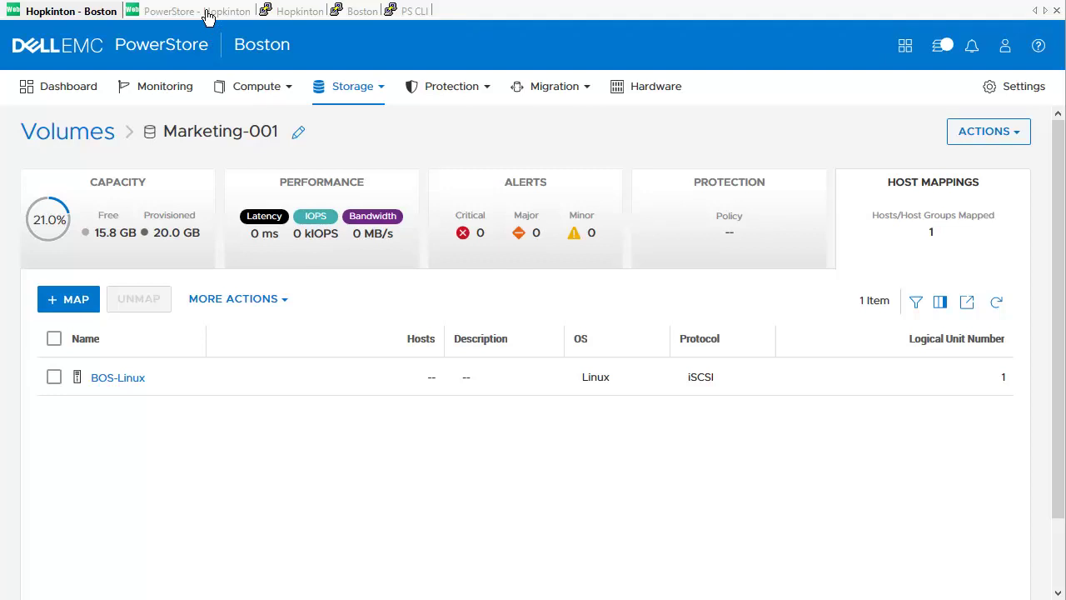
pyautogui.click(208, 13)
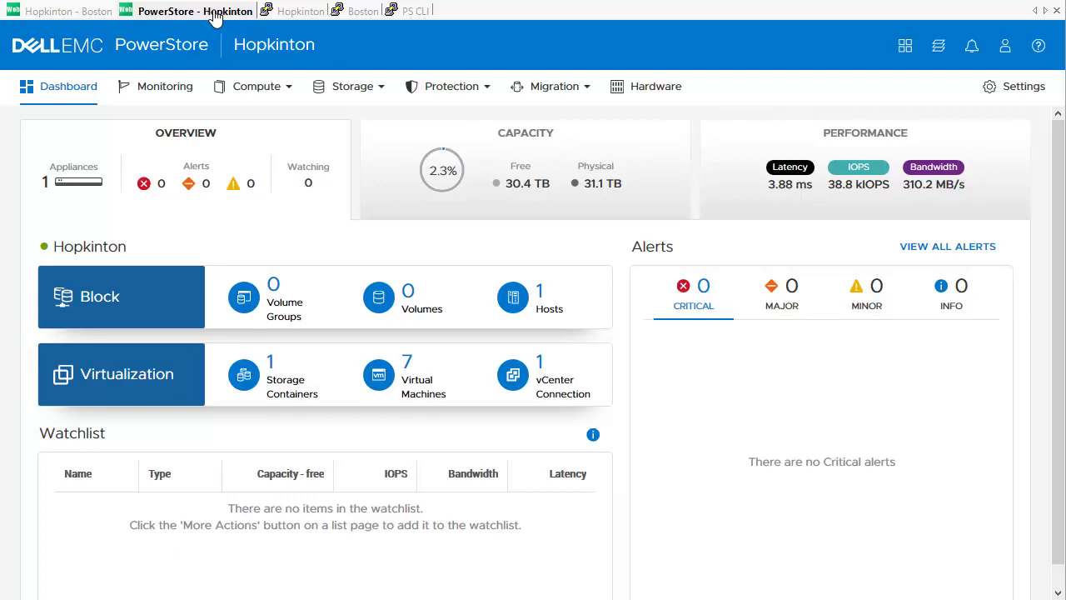
# Step: On Hopkinton, review the volumes list and the storage network IP settings
pyautogui.click(408, 312)
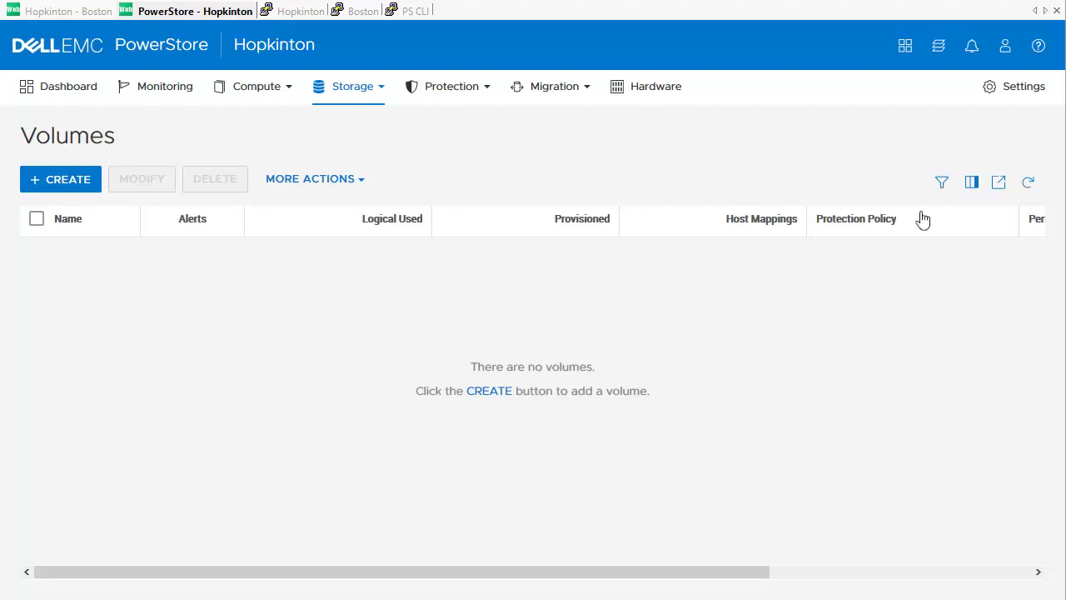
pyautogui.click(993, 88)
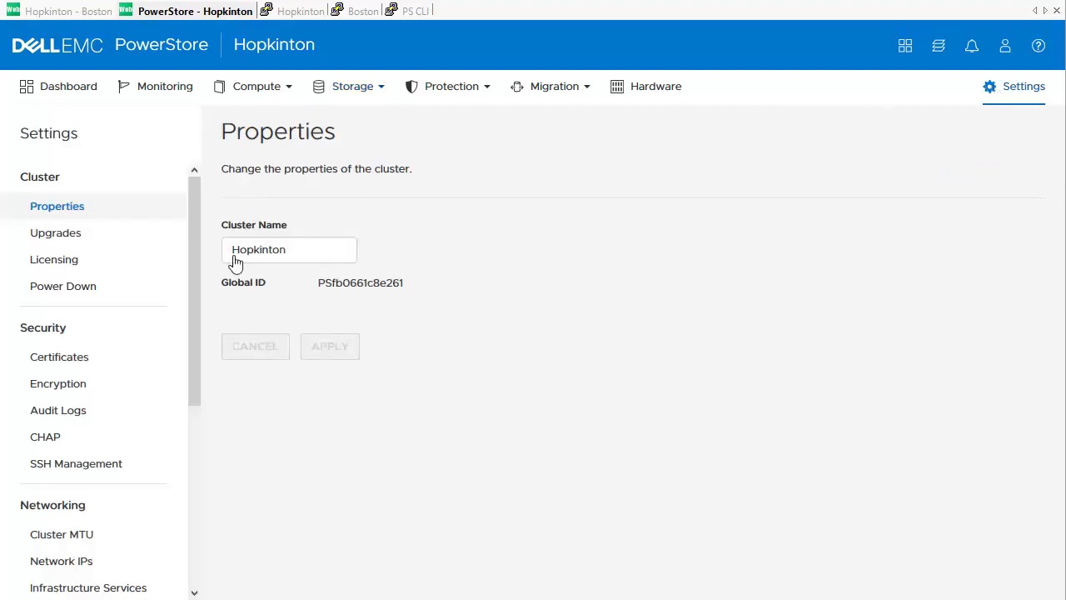
pyautogui.click(89, 563)
pyautogui.click(412, 213)
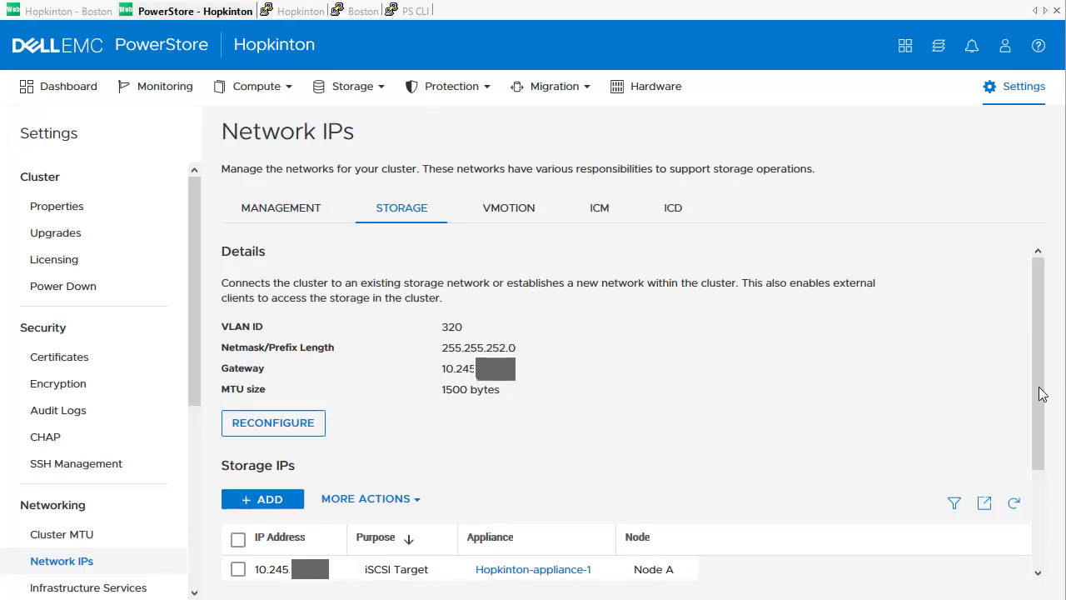
pyautogui.scroll(-3, 1041, 456)
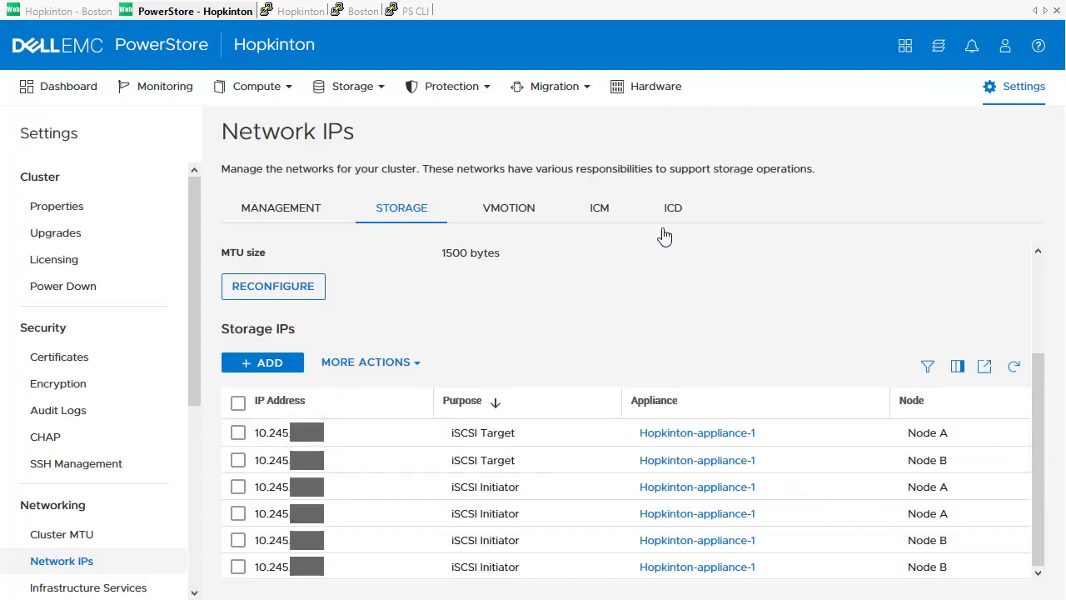
# Step: Check which Hopkinton appliance virtual ports are tagged for replication, then return to Boston
pyautogui.click(654, 92)
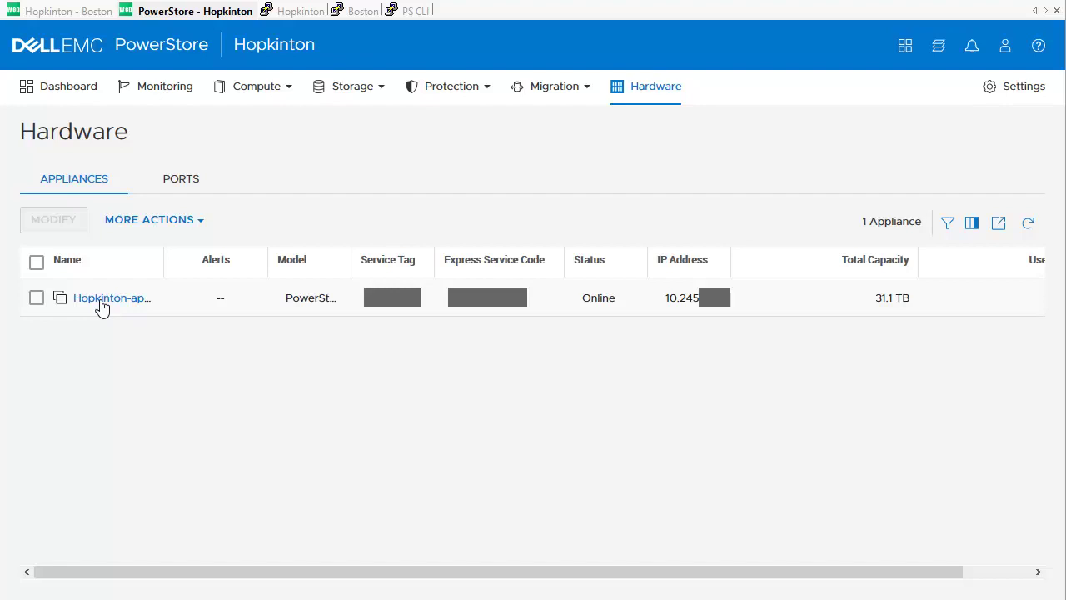
pyautogui.click(101, 300)
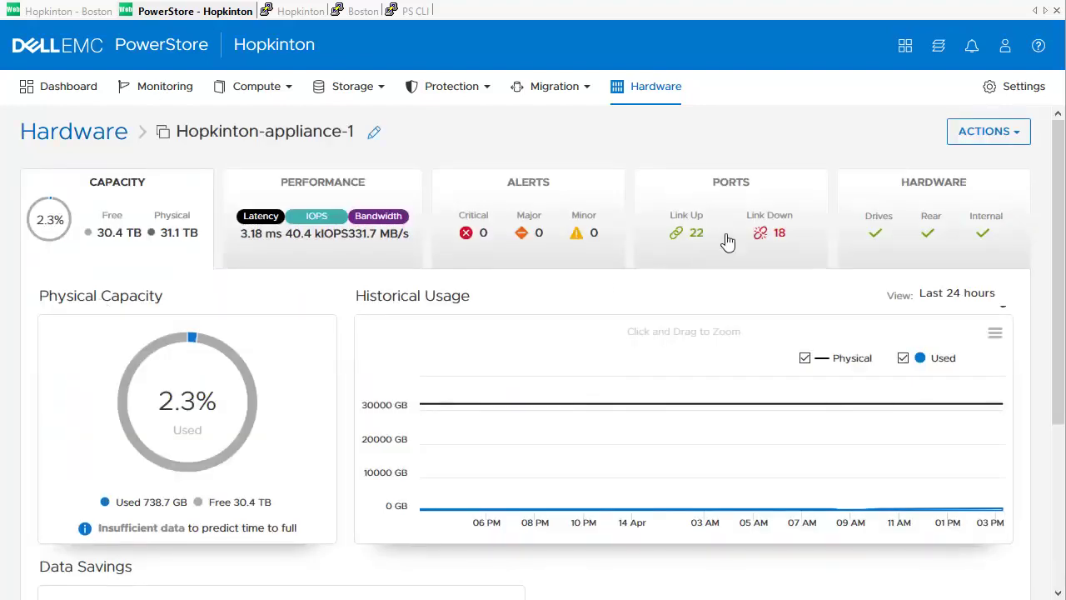
pyautogui.click(725, 241)
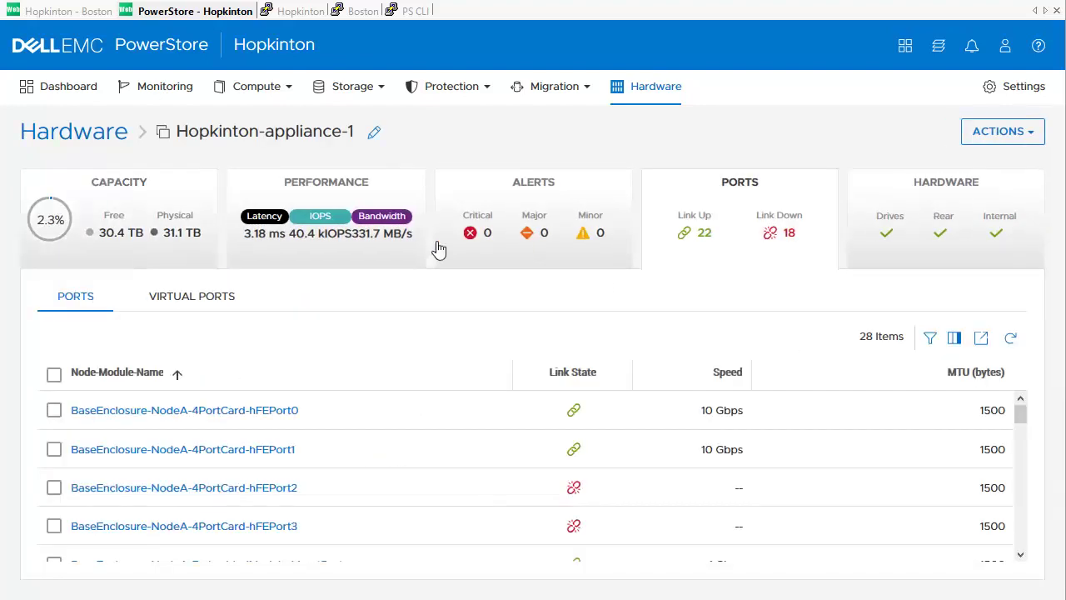
pyautogui.click(208, 309)
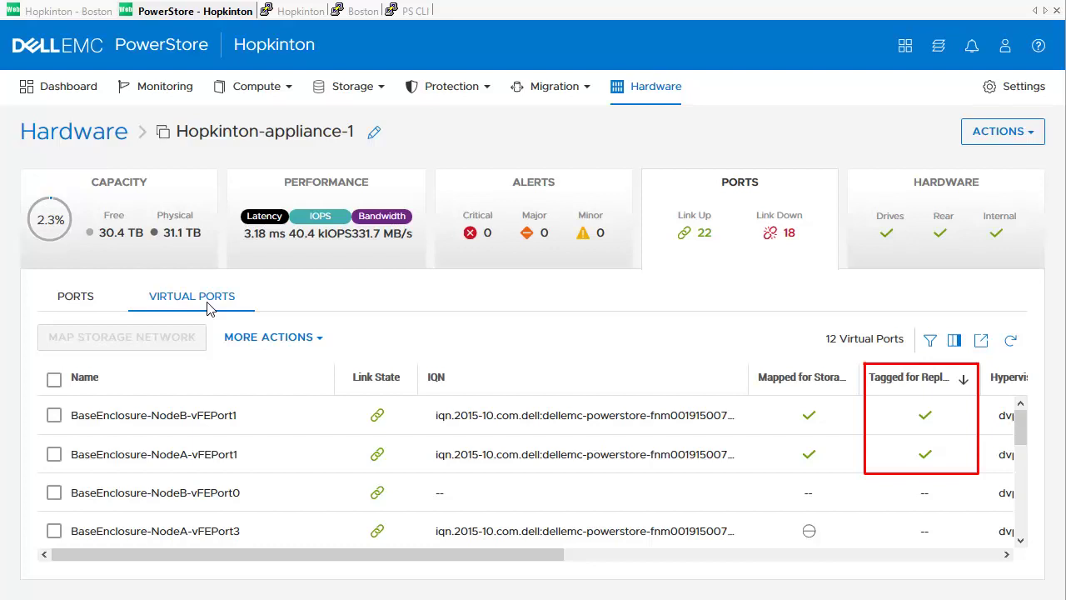
pyautogui.click(59, 14)
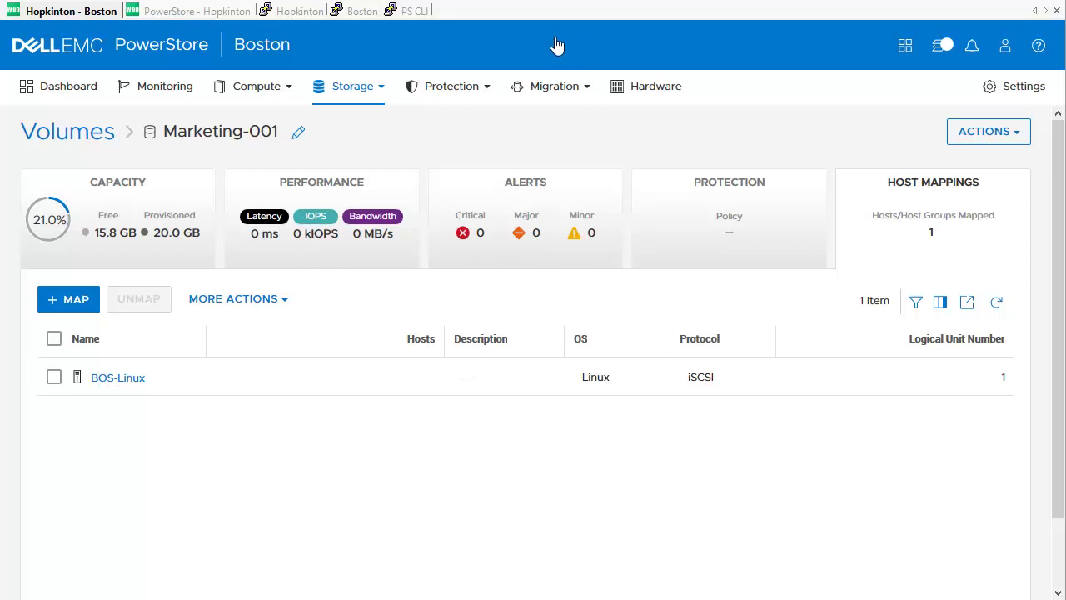
# Step: Tag Boston-appliance-1's NodeA and NodeB IoModule0-FEPort0 ports for replication
pyautogui.click(651, 88)
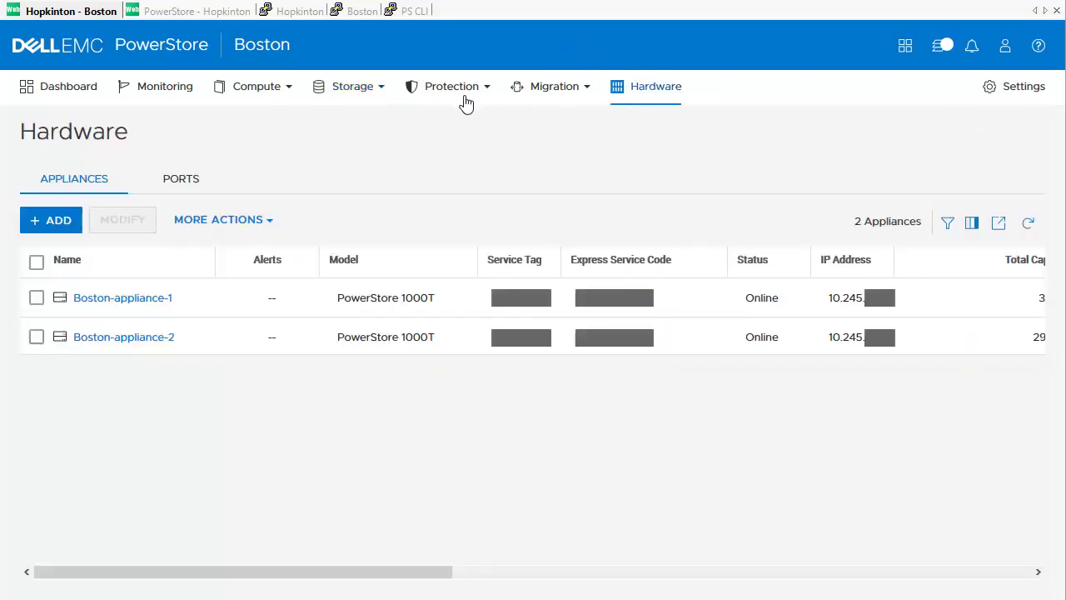
pyautogui.click(122, 298)
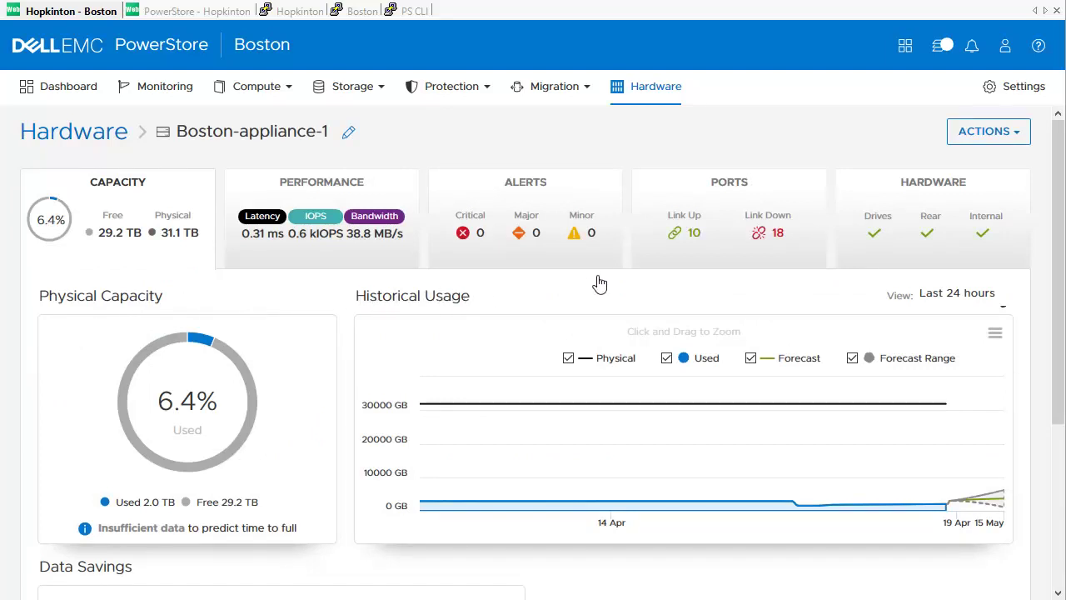
pyautogui.click(736, 233)
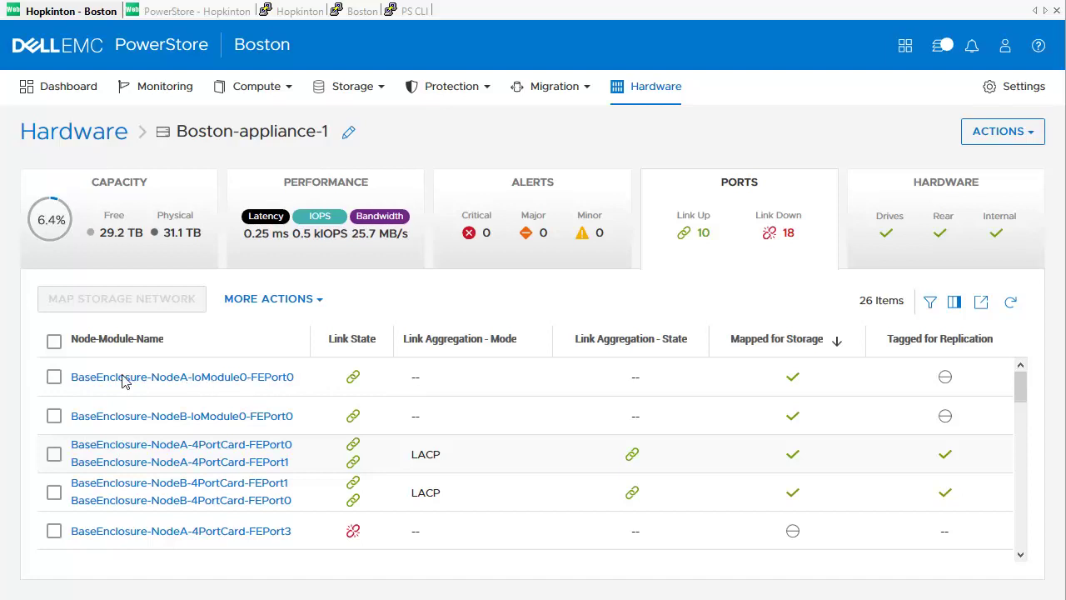
pyautogui.click(53, 378)
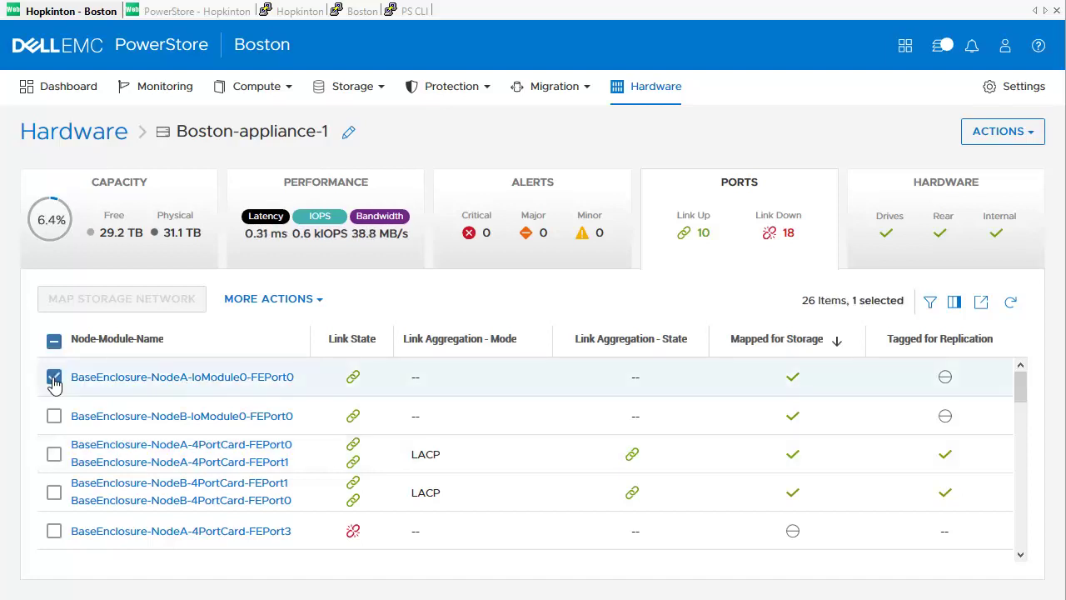
pyautogui.click(315, 306)
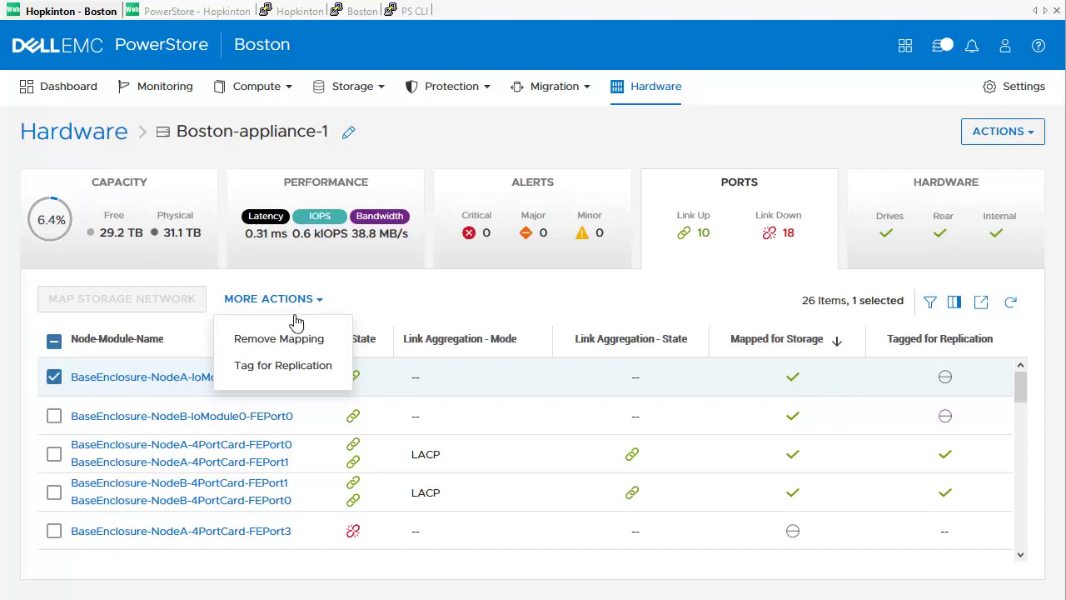
pyautogui.click(289, 371)
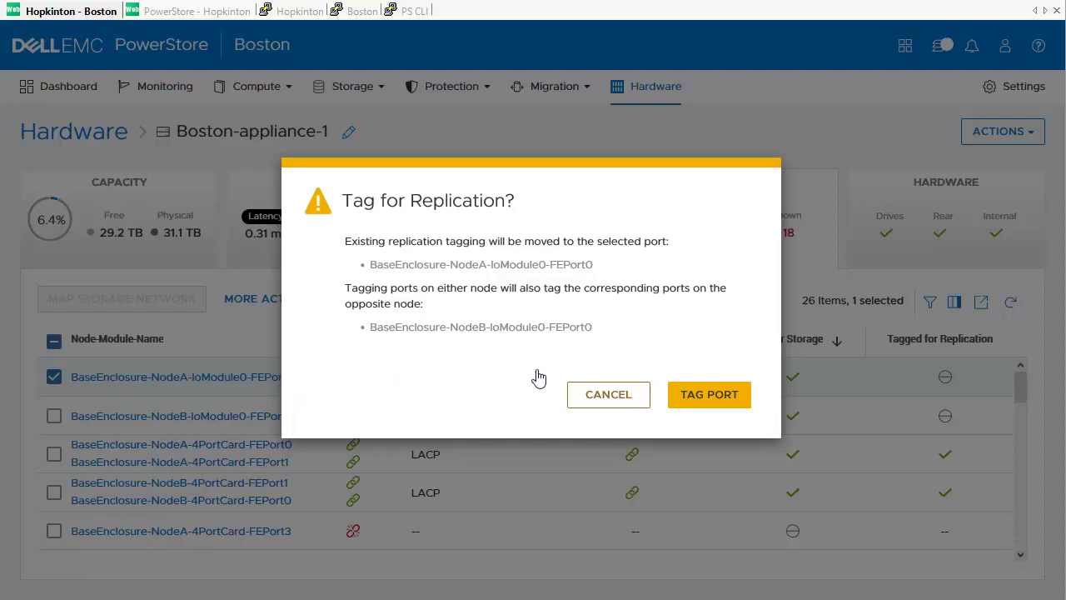
pyautogui.click(707, 393)
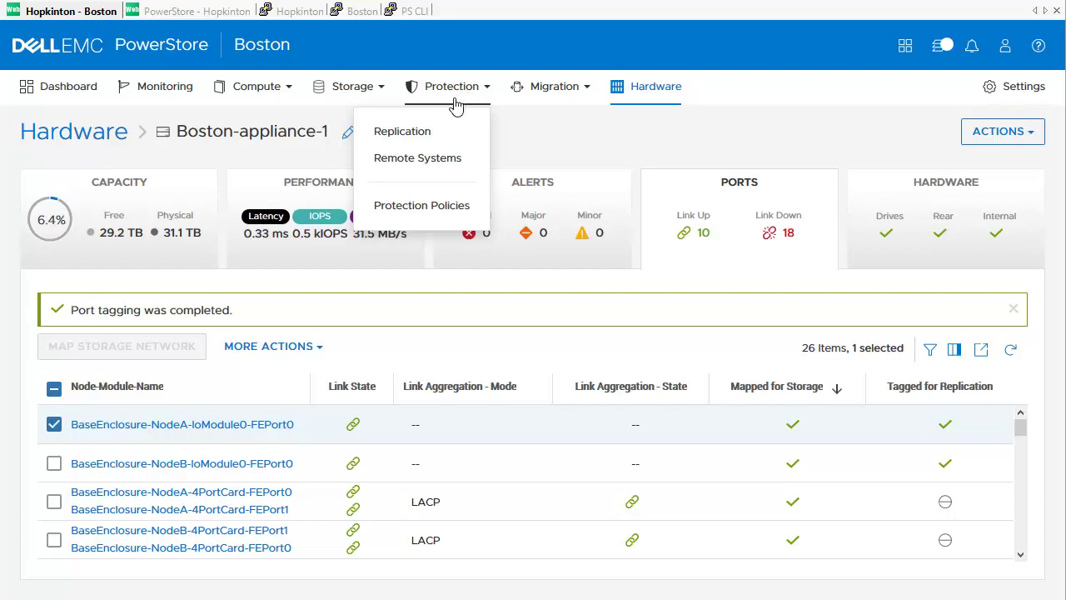
# Step: Add Hopkinton as a remote system using its management IP, admin credentials and accepted certificate
pyautogui.click(453, 160)
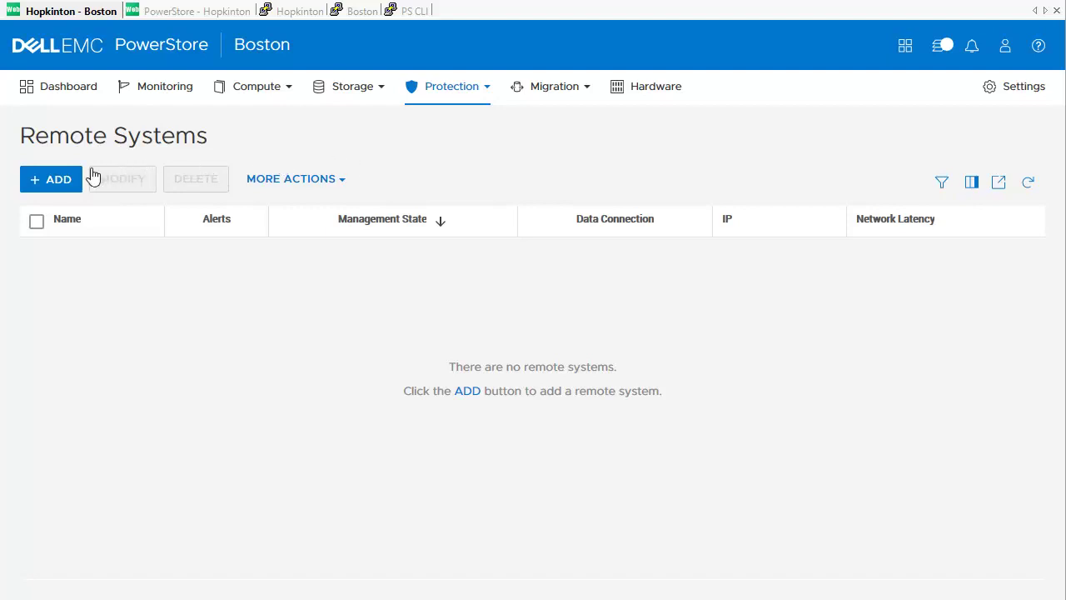
pyautogui.click(55, 185)
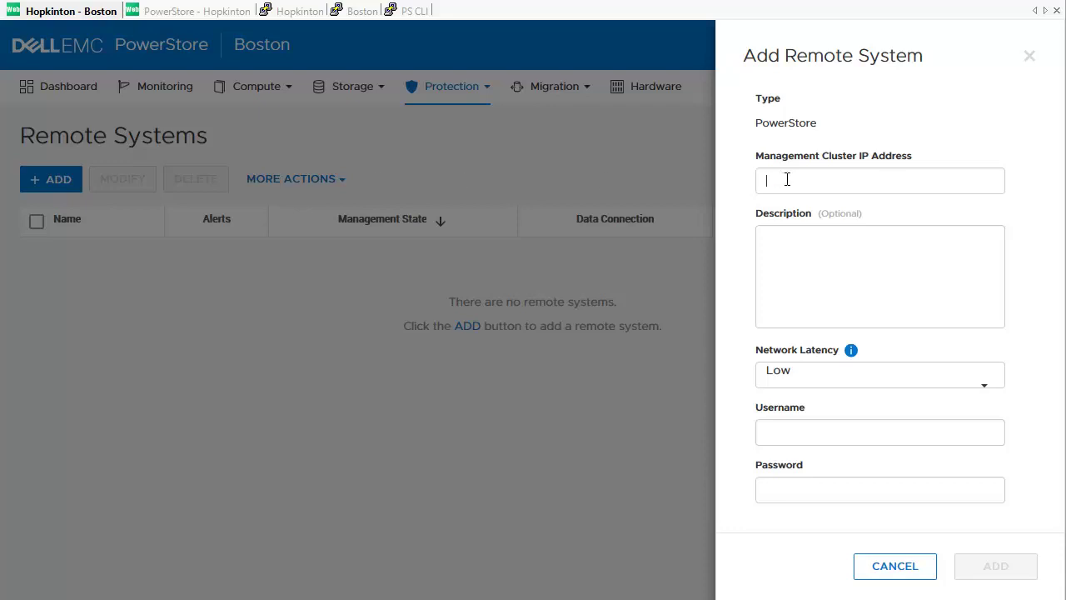
pyautogui.write('10.245.16.236')
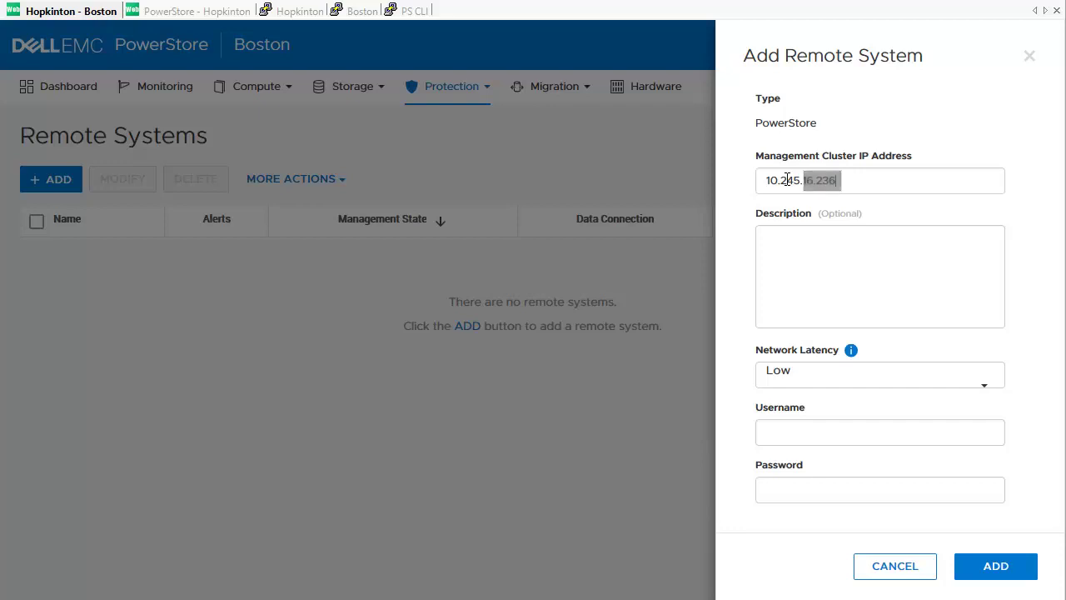
pyautogui.click(860, 437)
pyautogui.write('admin')
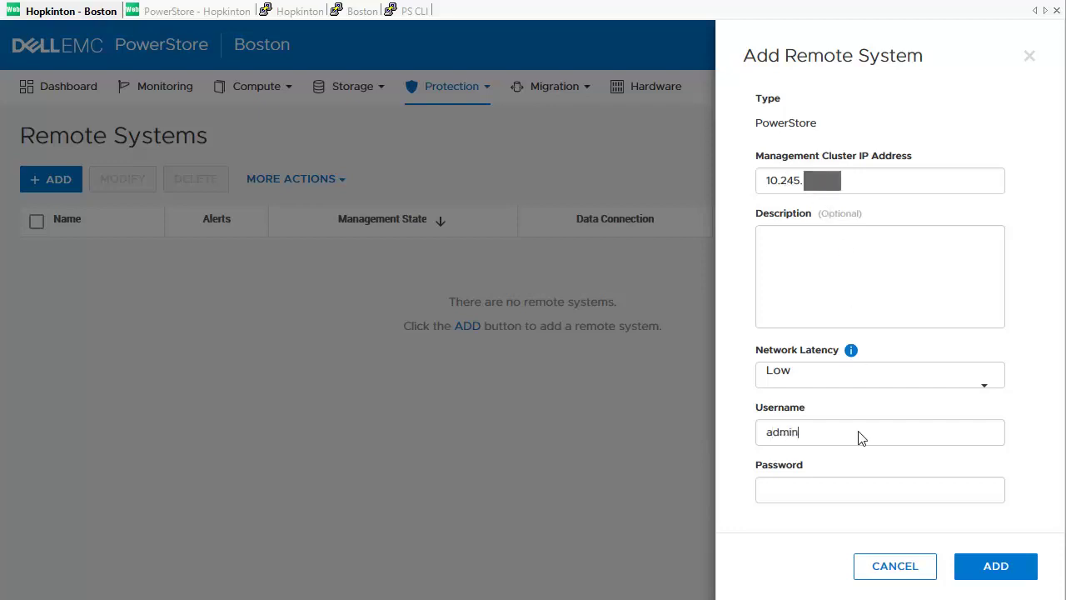
pyautogui.click(949, 493)
pyautogui.write('************')
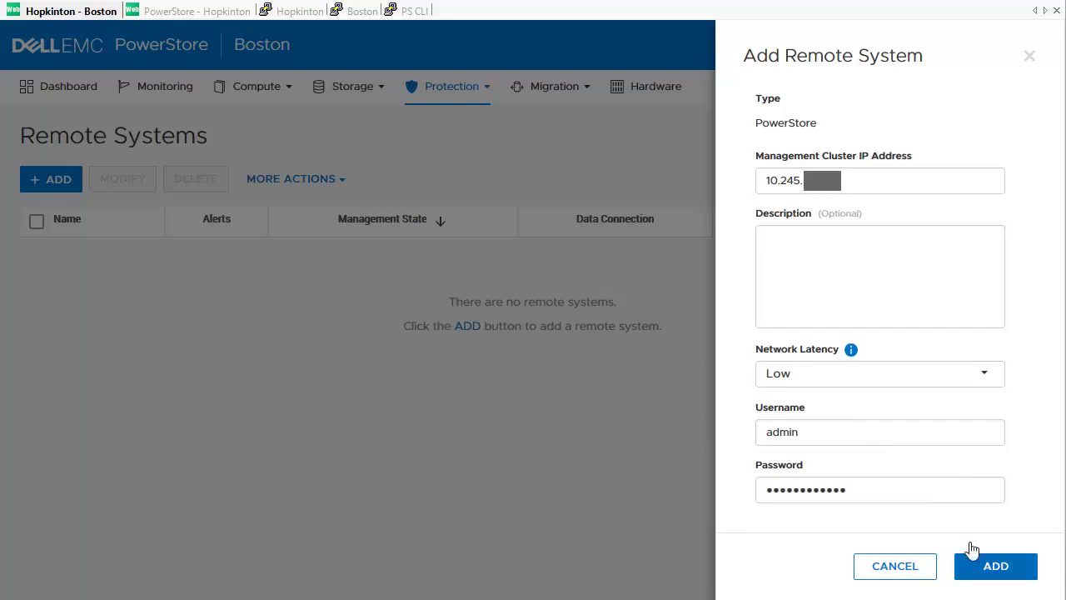
pyautogui.click(972, 570)
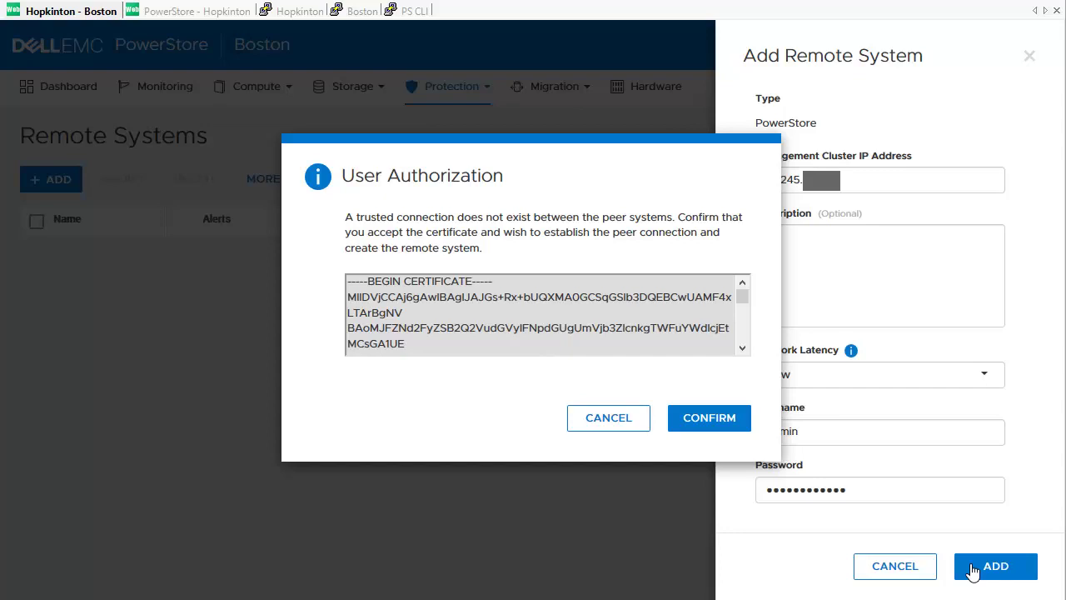
pyautogui.click(710, 420)
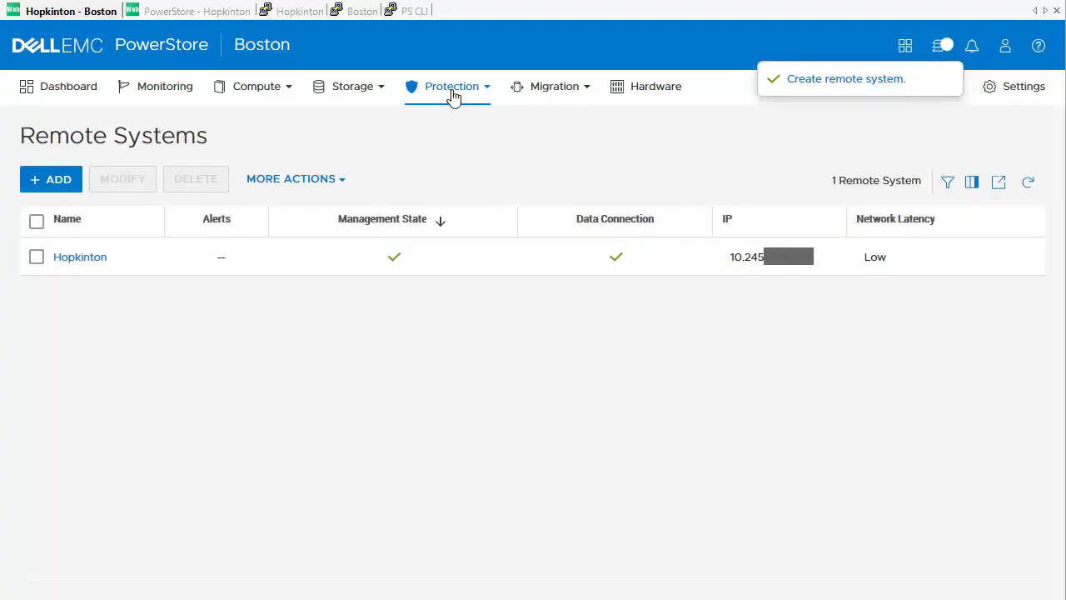
# Step: Start a new protection policy named 'Replication Policy BOS-HOP'
pyautogui.click(453, 93)
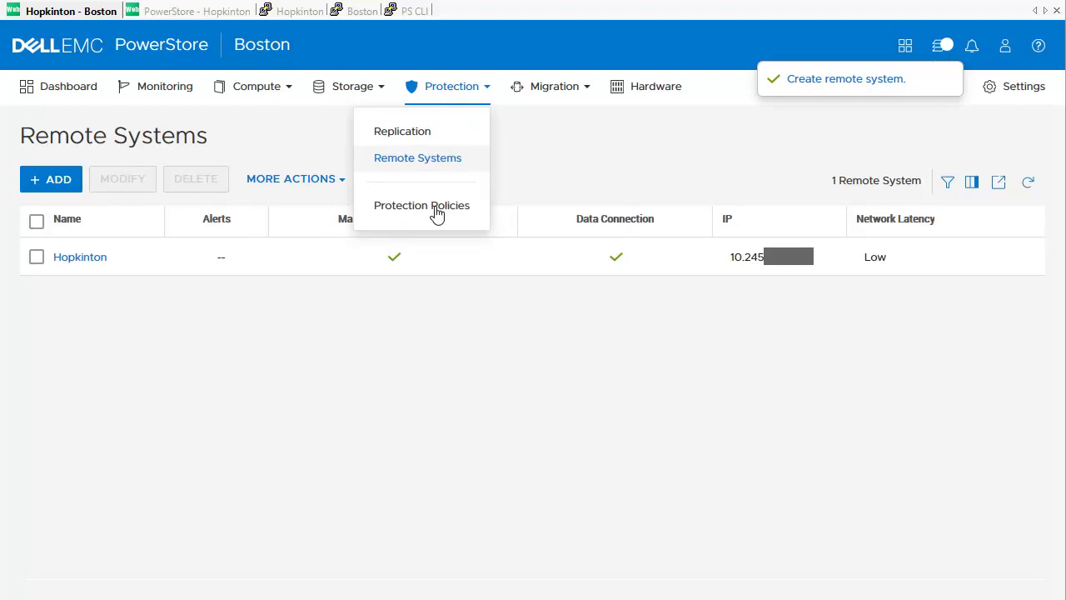
pyautogui.click(438, 213)
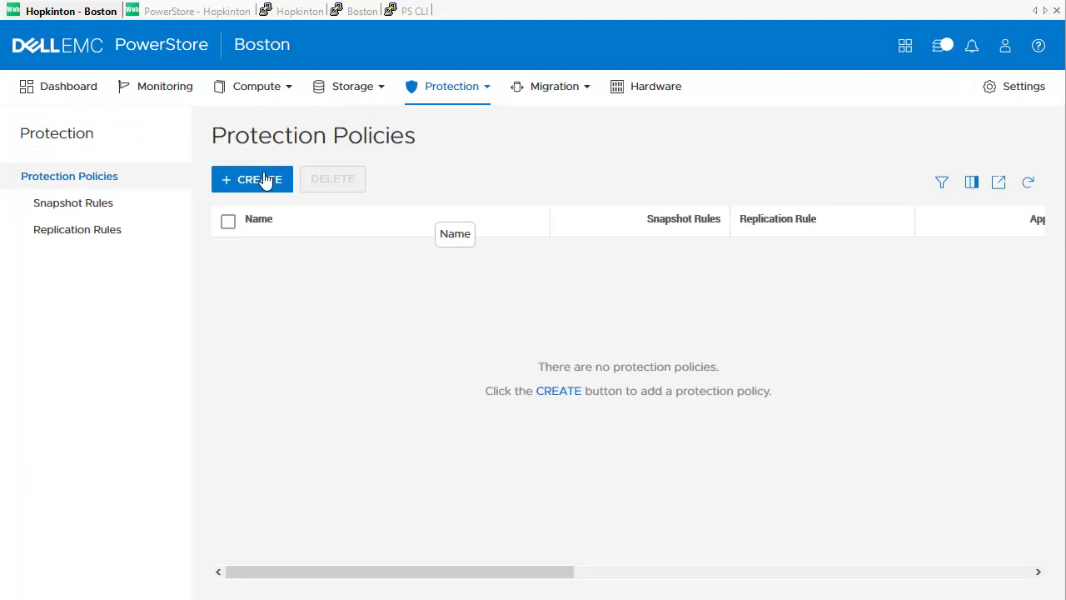
pyautogui.click(262, 180)
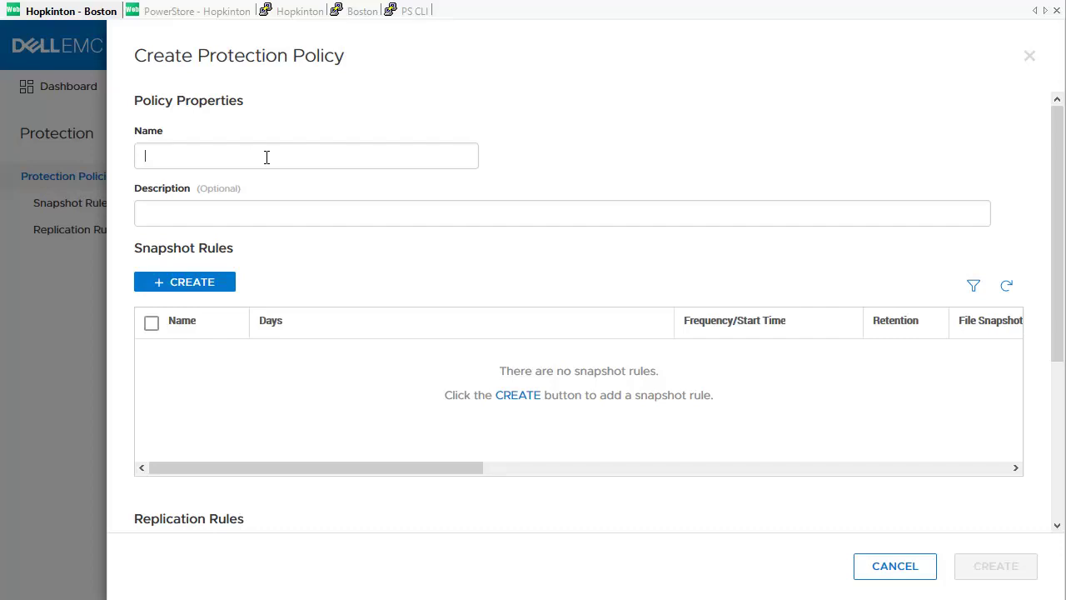
pyautogui.write('Replica')
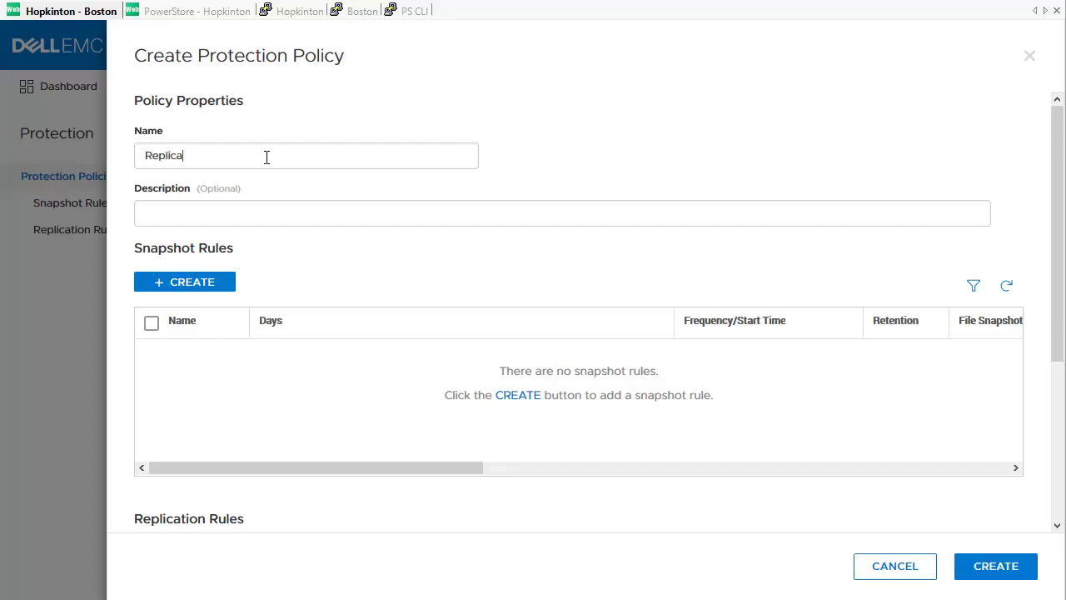
pyautogui.write('tion Policy BOS-HOP')
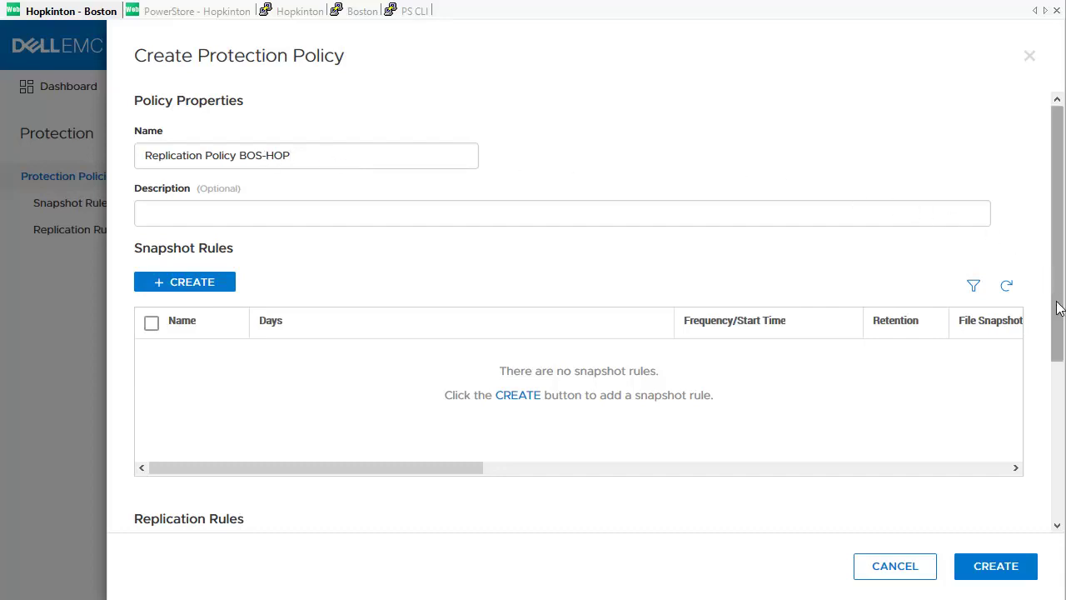
pyautogui.moveTo(1058, 308); pyautogui.dragTo(1058, 316)
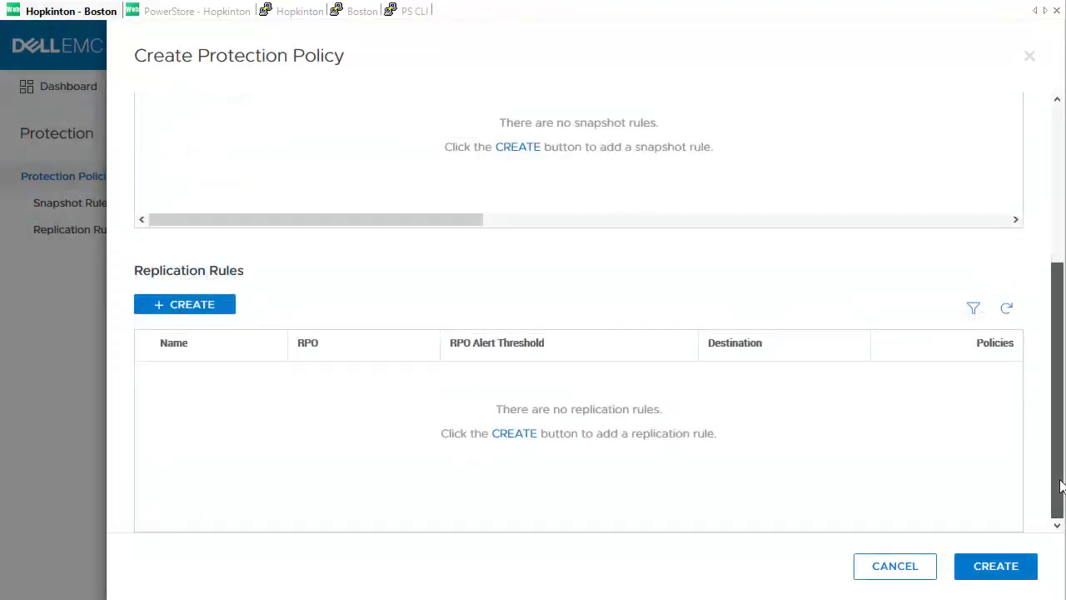
# Step: Add replication rule 'Replication BOS-HOP' targeting Hopkinton, then create the policy
pyautogui.click(187, 306)
pyautogui.click(566, 157)
pyautogui.write('Replic')
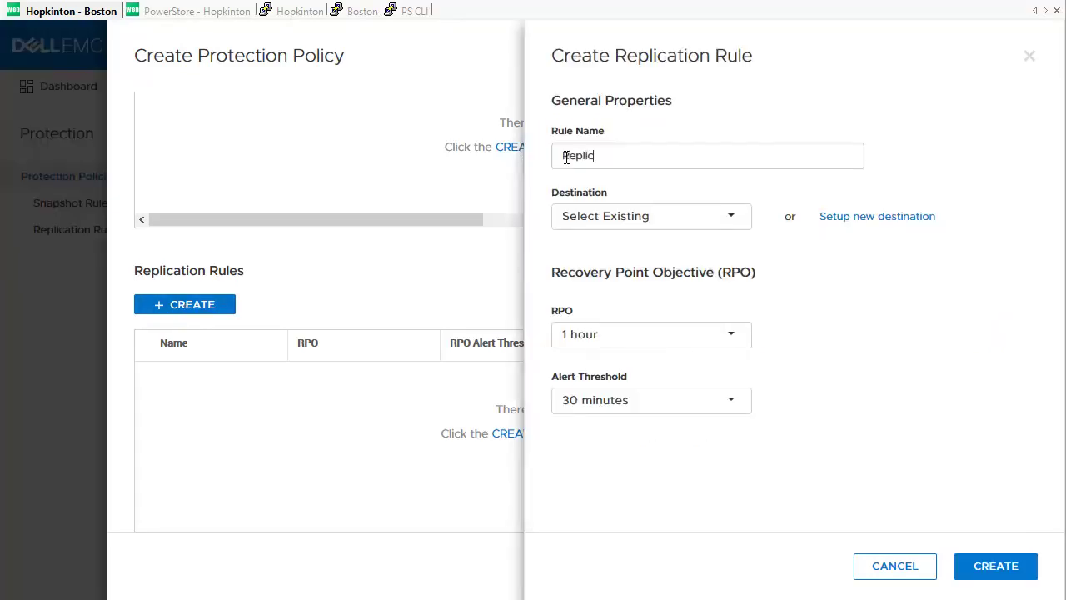
pyautogui.write('ation BOS-HOP')
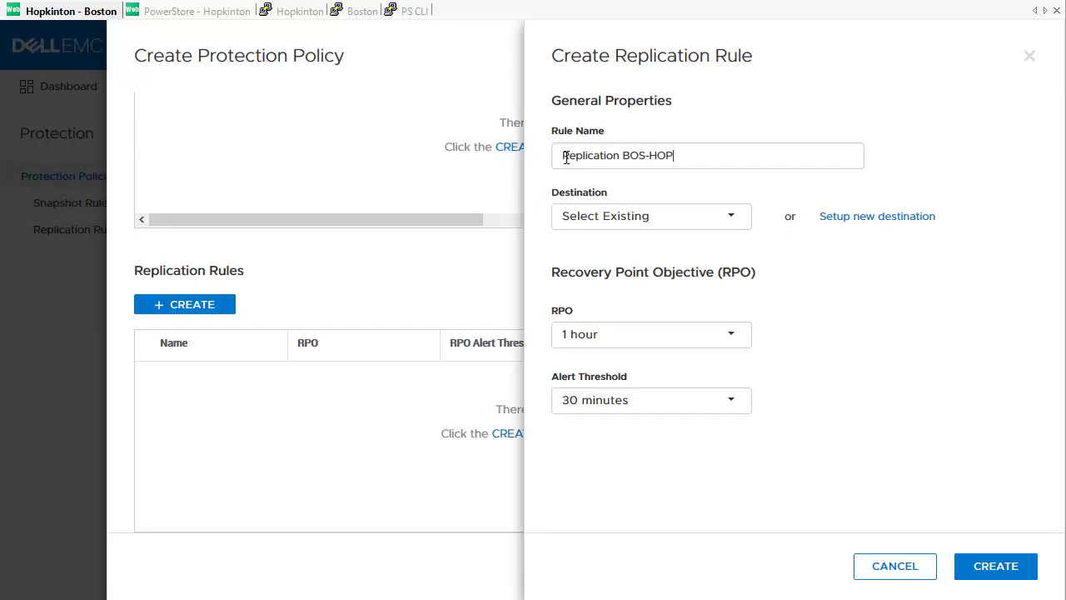
pyautogui.click(729, 218)
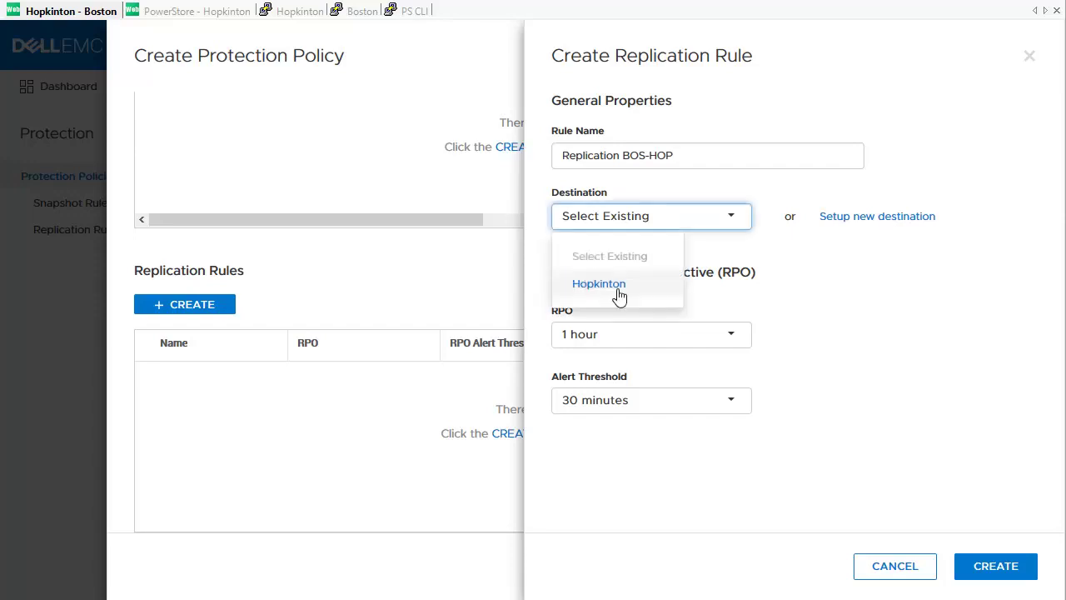
pyautogui.click(617, 286)
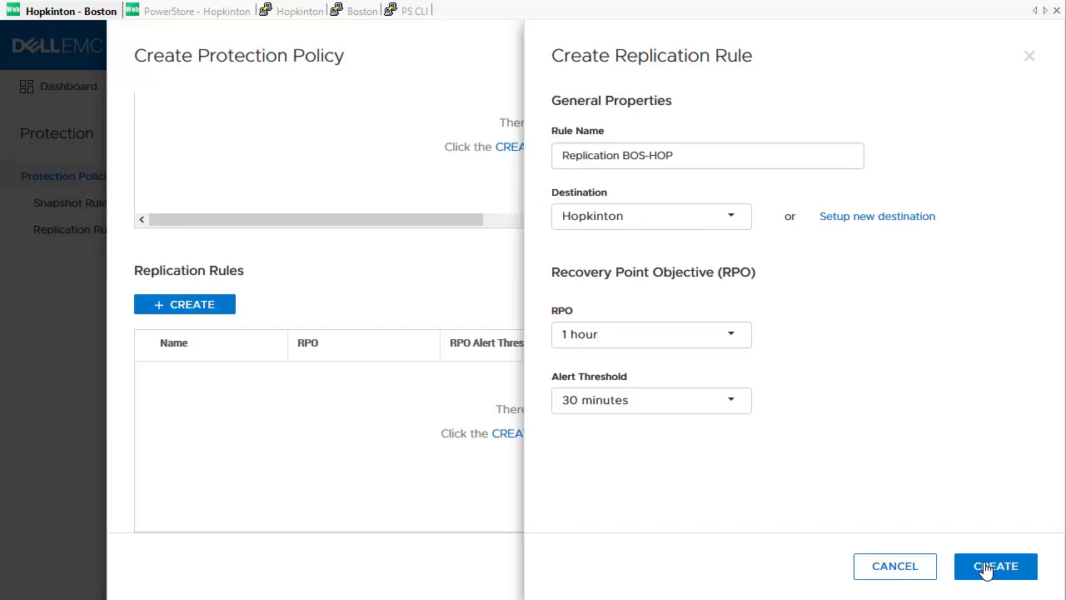
pyautogui.click(985, 568)
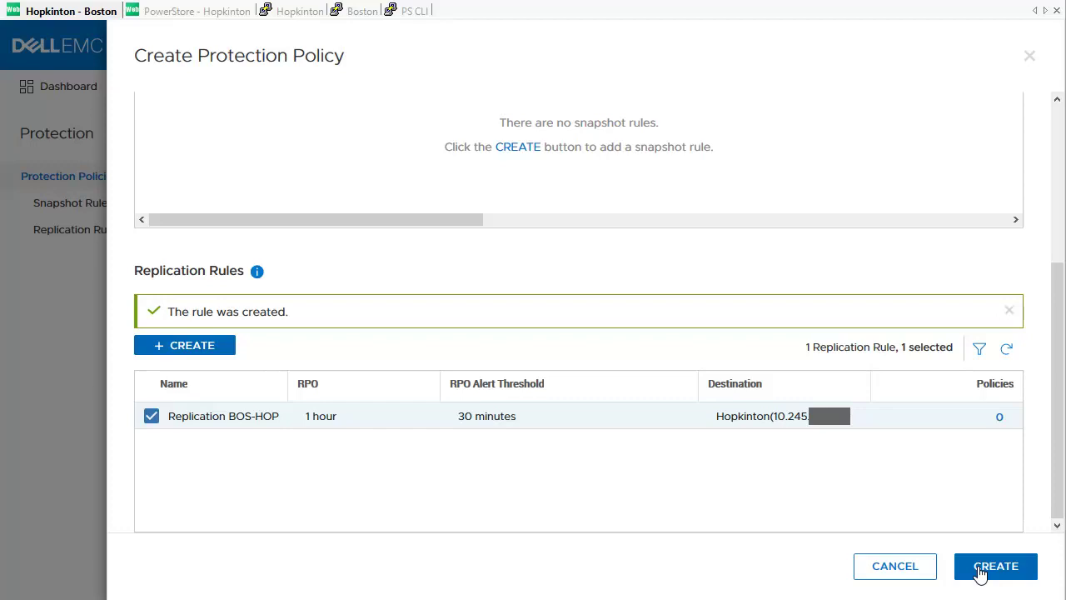
pyautogui.click(980, 570)
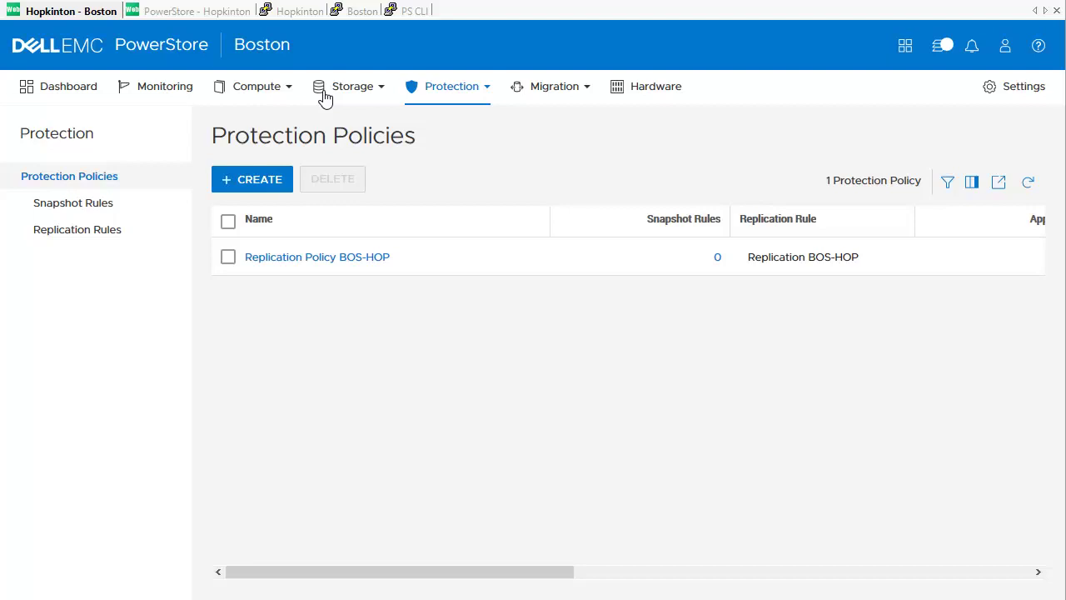
# Step: Select volumes Marketing-001 to Marketing-004 and open Assign Protection Policy for them
pyautogui.click(324, 99)
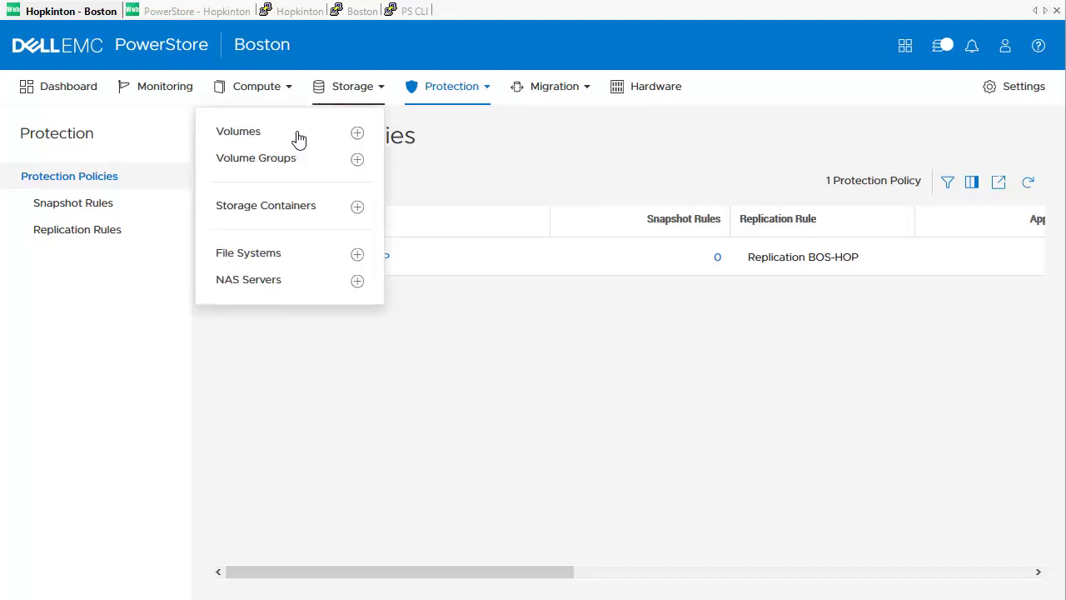
pyautogui.click(298, 139)
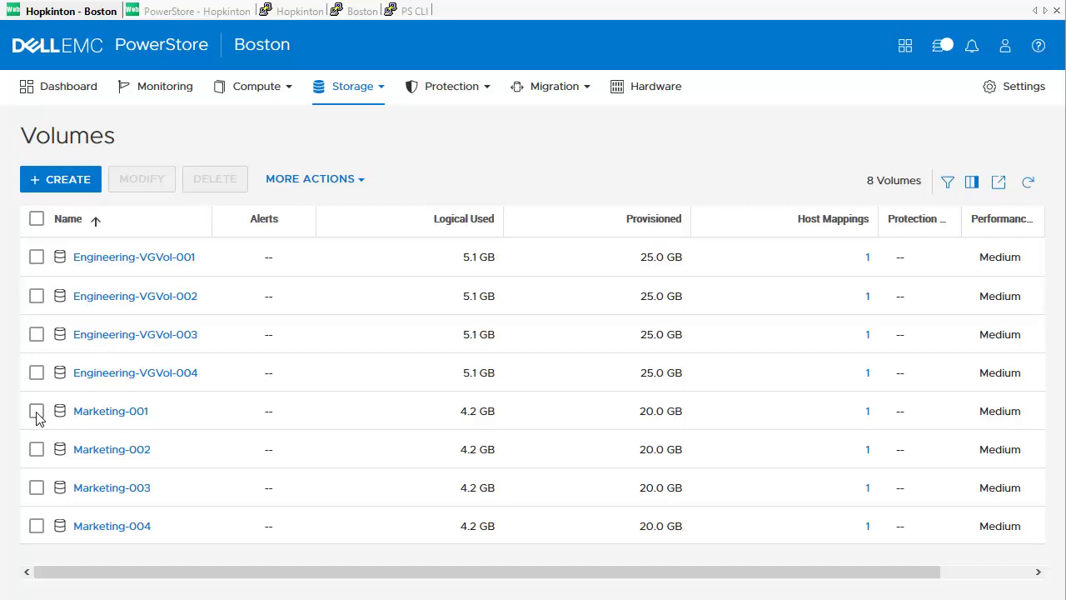
pyautogui.click(37, 412)
pyautogui.click(37, 449)
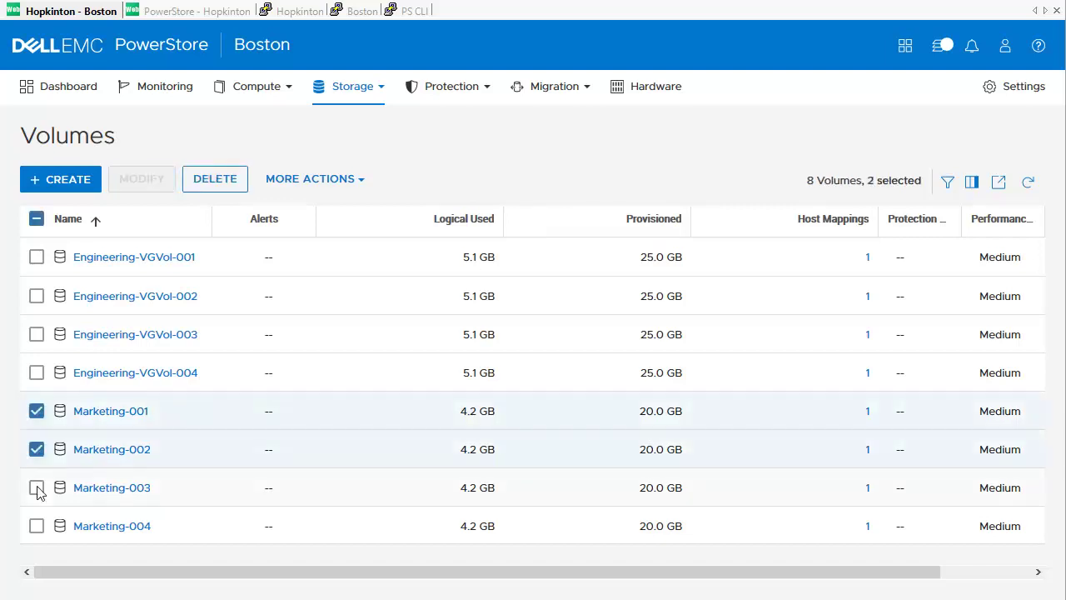
pyautogui.click(37, 487)
pyautogui.click(37, 525)
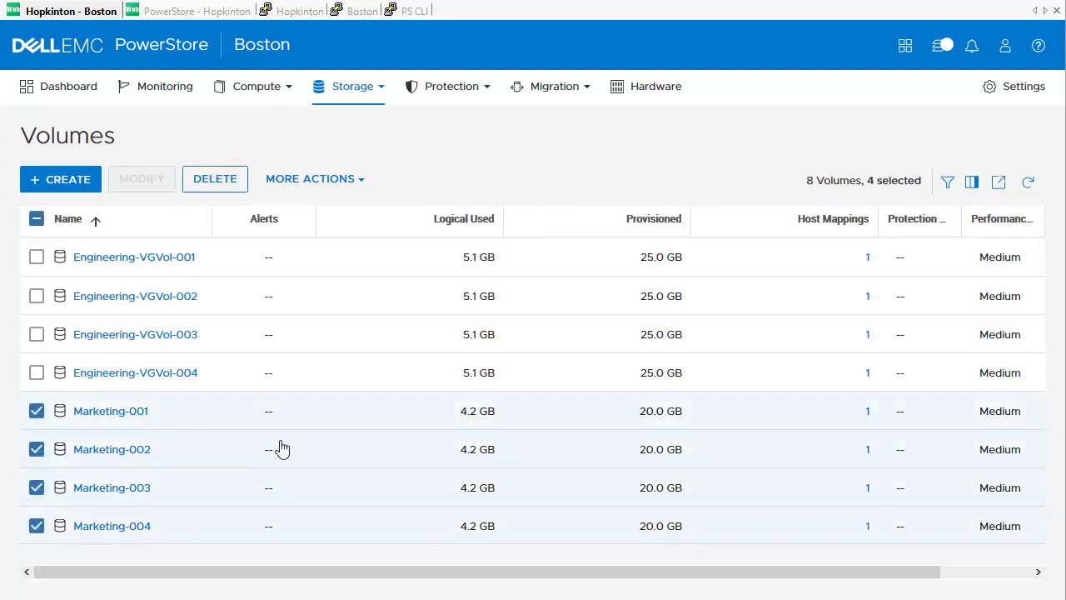
pyautogui.click(360, 180)
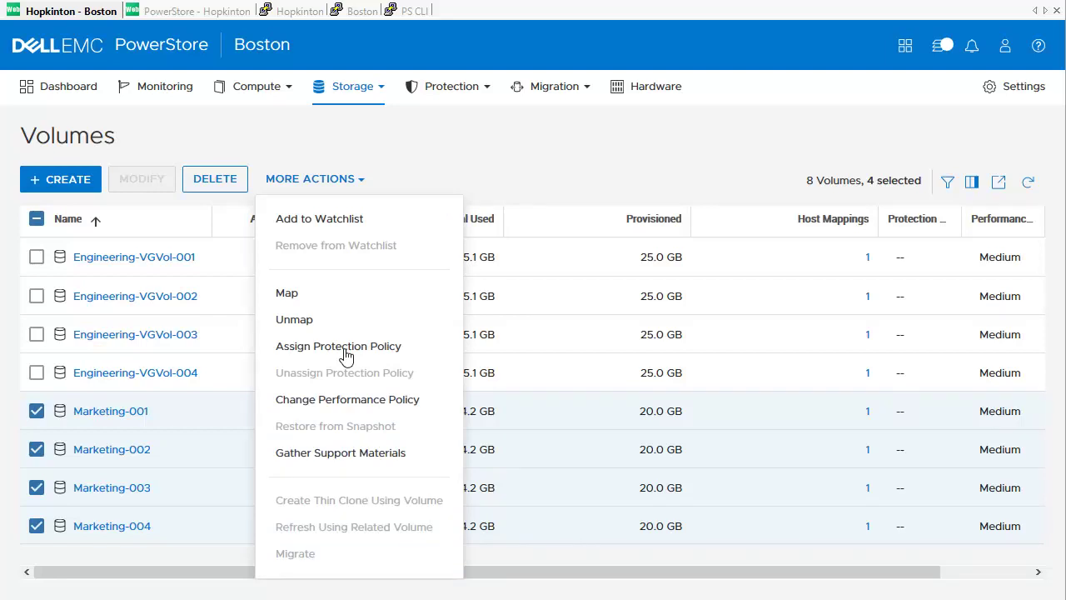
pyautogui.click(346, 348)
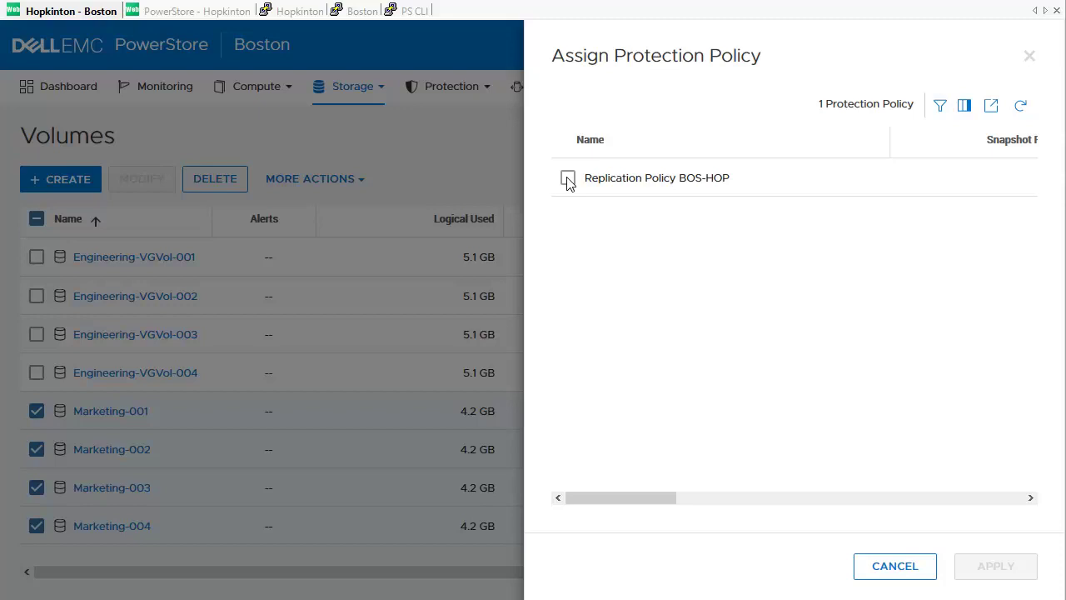
# Step: Apply Replication Policy BOS-HOP to the four Marketing volumes and confirm the assignment
pyautogui.click(567, 180)
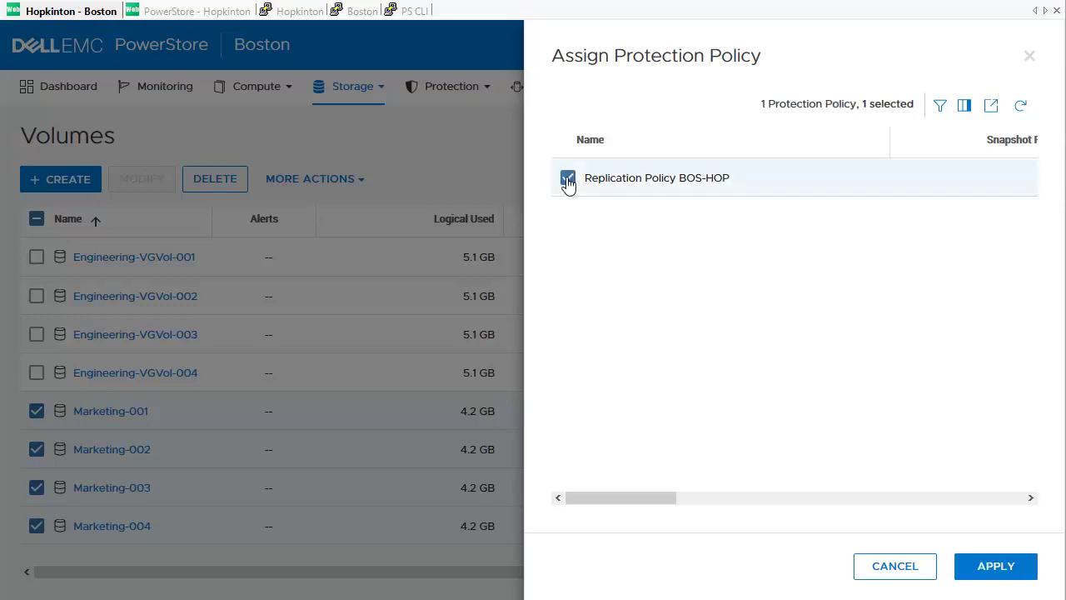
pyautogui.click(978, 575)
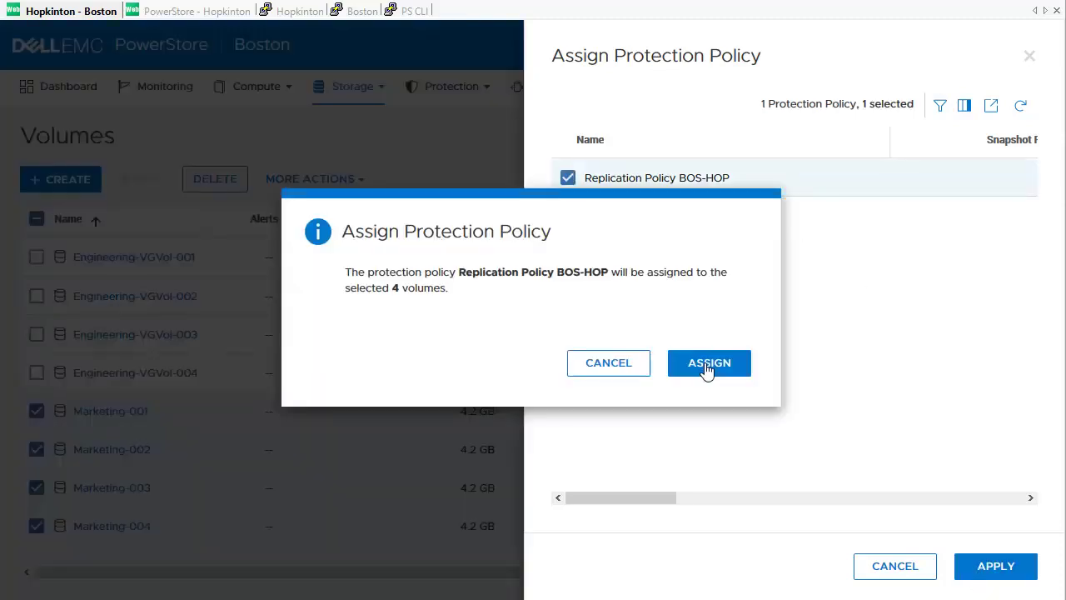
pyautogui.click(707, 364)
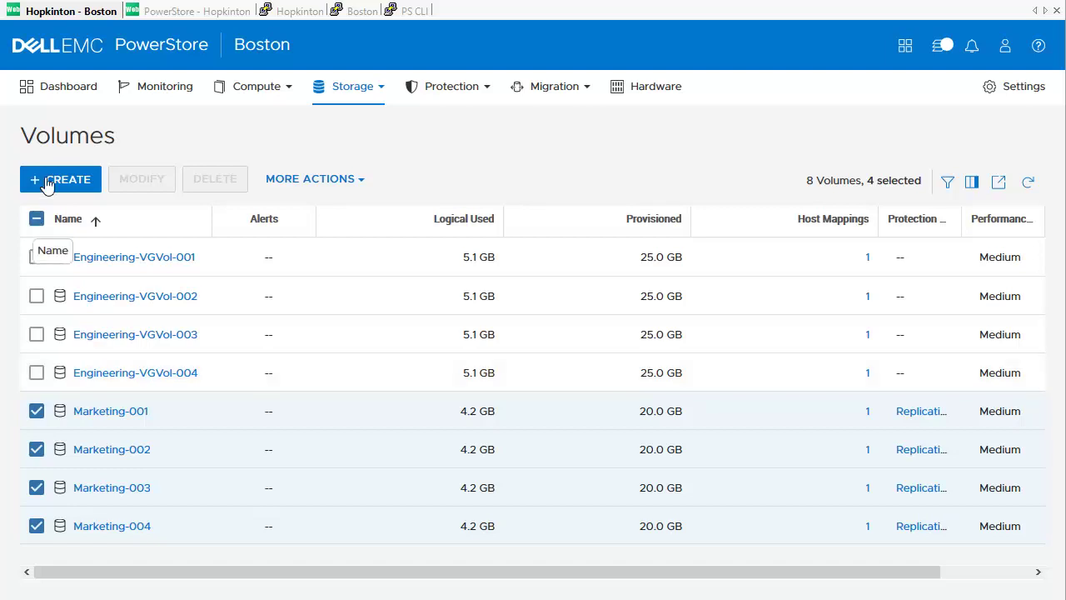
# Step: Create four 50 GB volumes named Sales, protected by Replication Policy BOS-HOP
pyautogui.click(48, 183)
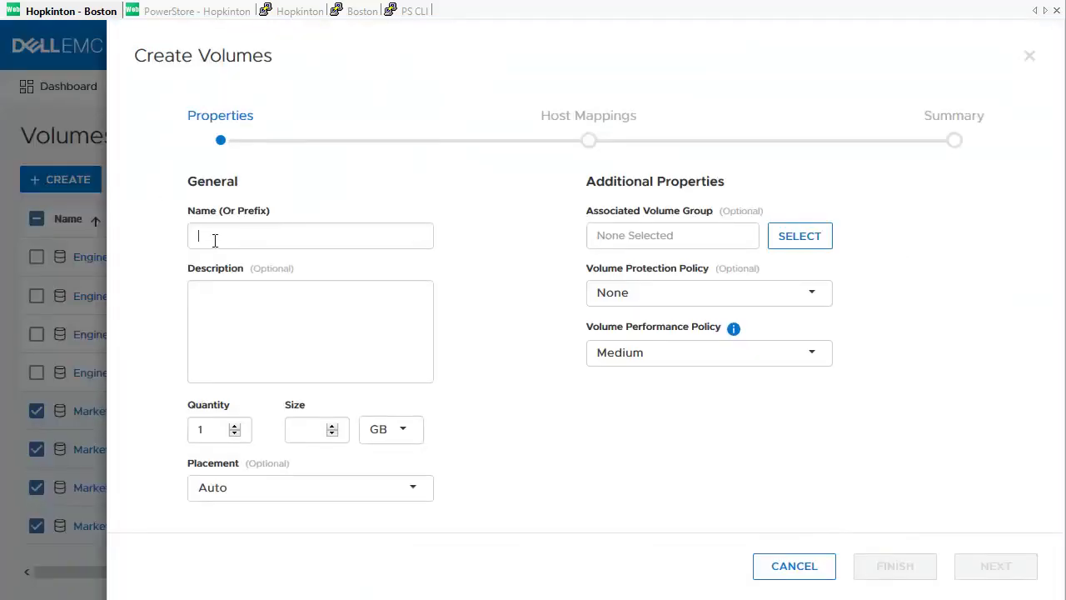
pyautogui.write('Sales')
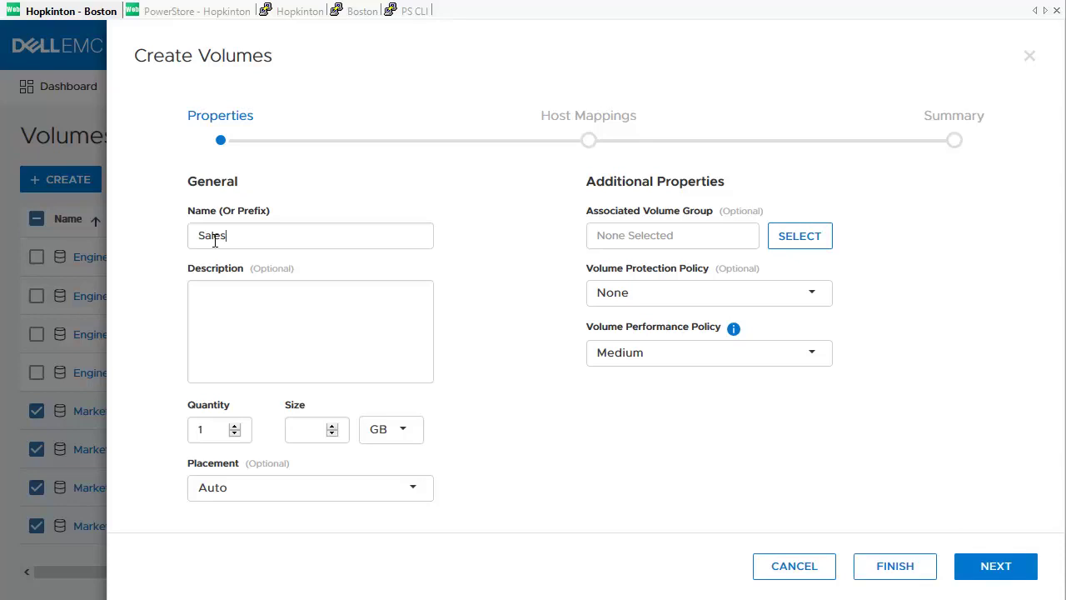
pyautogui.doubleClick(205, 429)
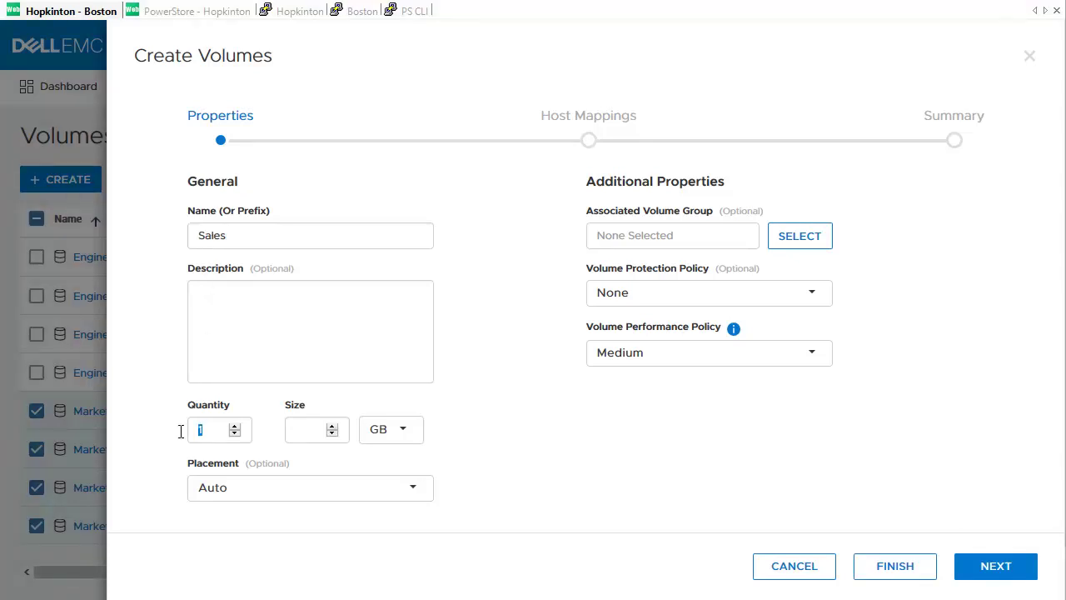
pyautogui.write('4')
pyautogui.click(301, 430)
pyautogui.write('50')
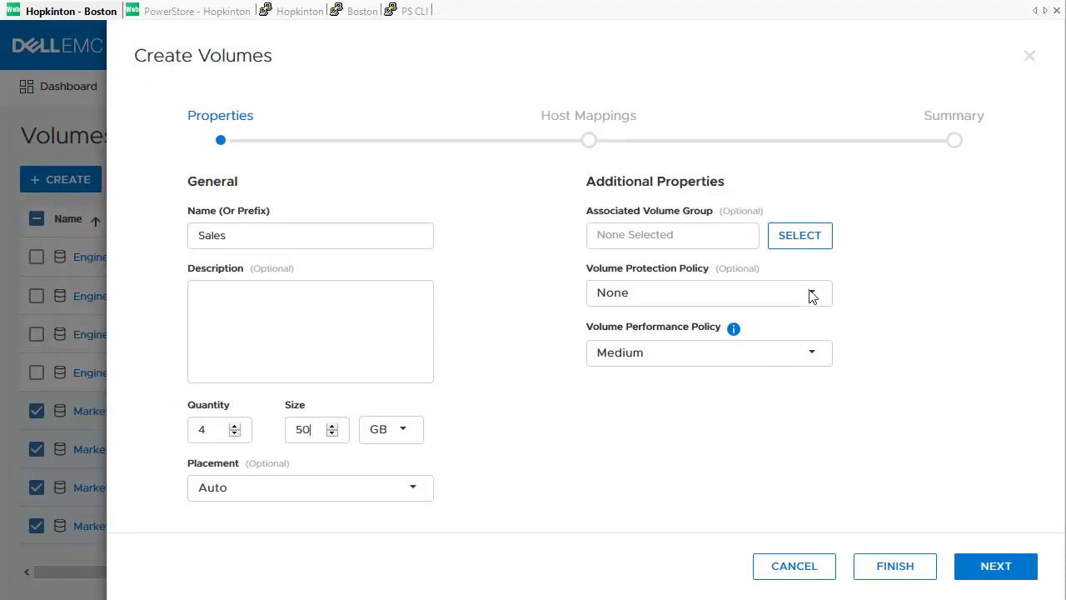
pyautogui.click(810, 297)
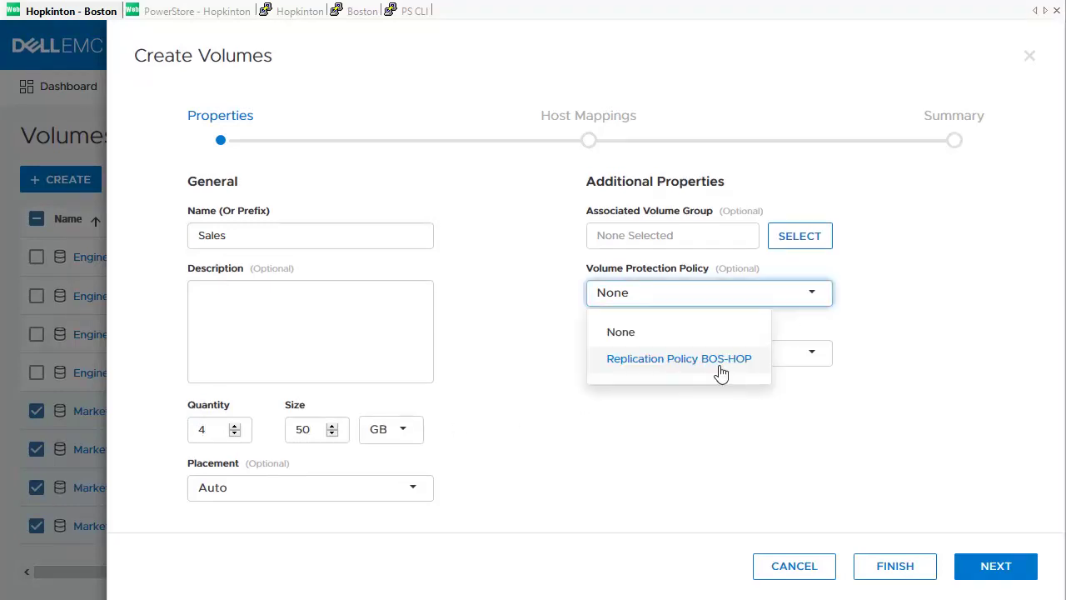
pyautogui.click(720, 371)
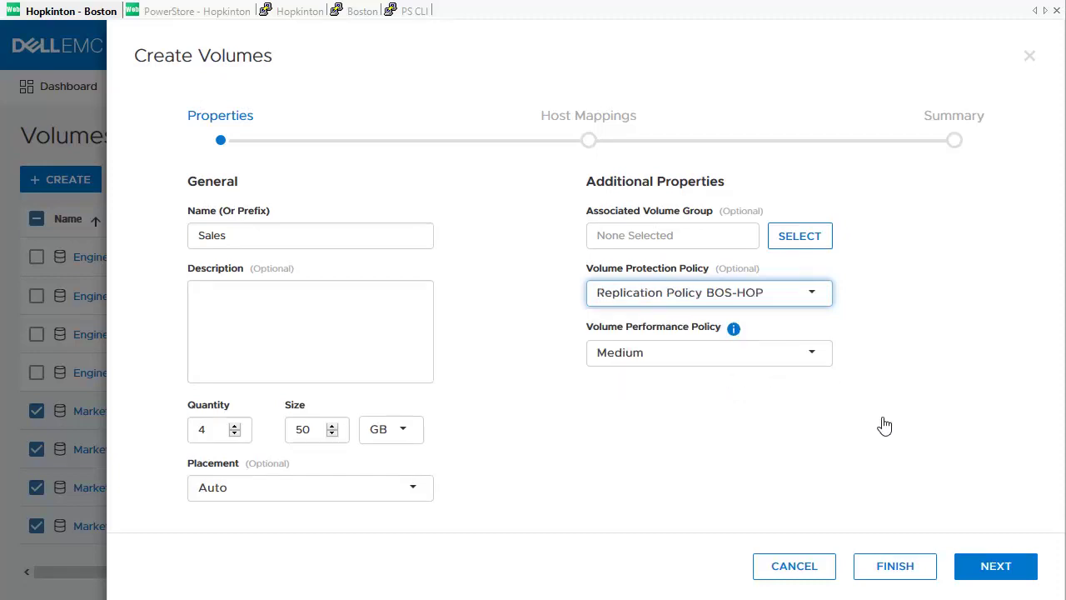
pyautogui.click(894, 566)
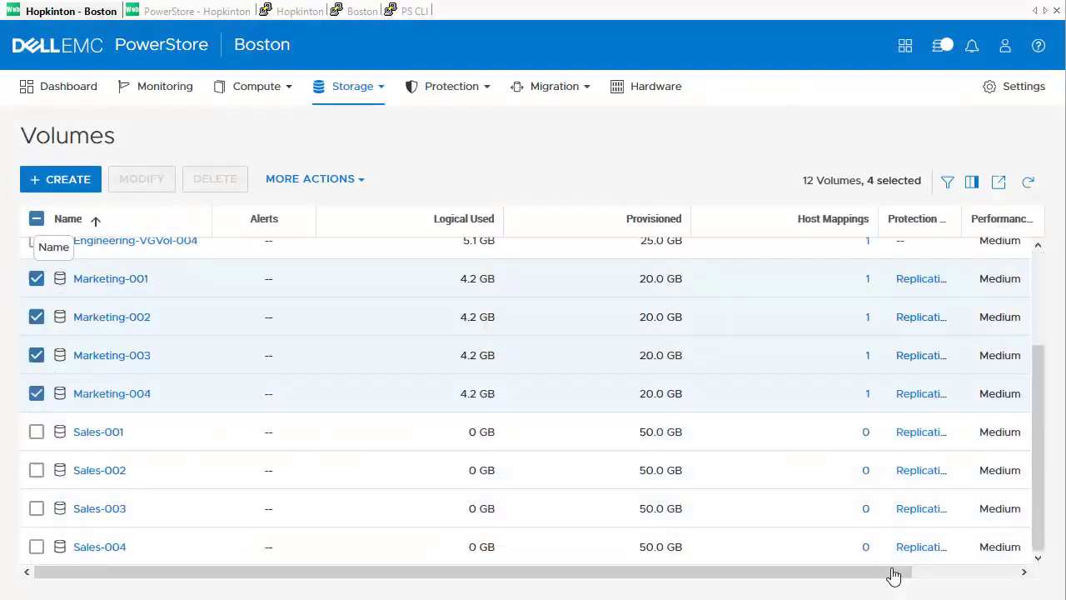
# Step: Select the Engineering volume group and assign it Replication Policy BOS-HOP
pyautogui.click(36, 219)
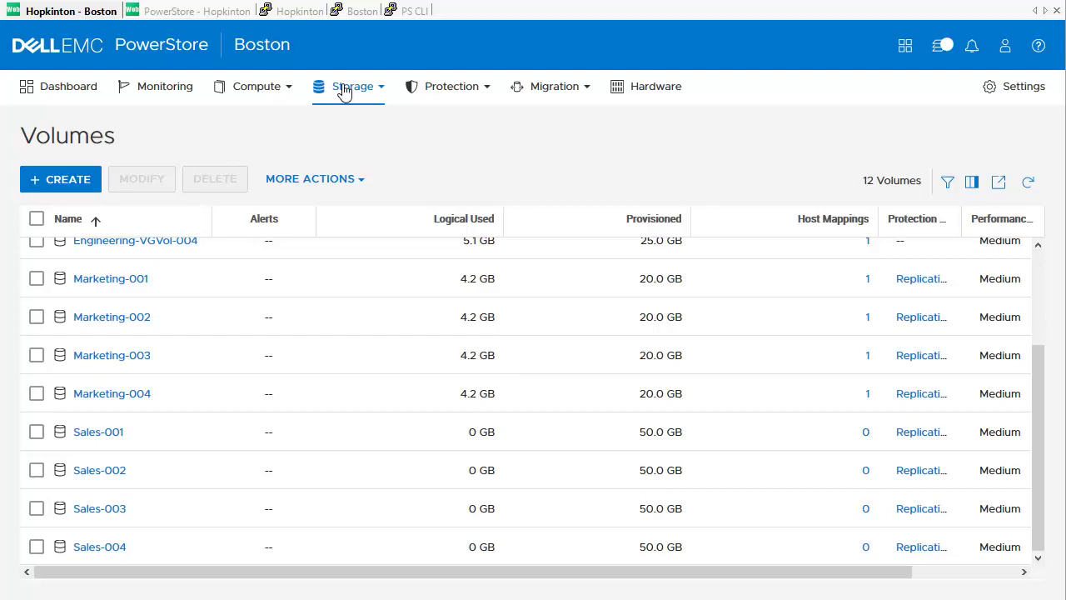
pyautogui.click(346, 90)
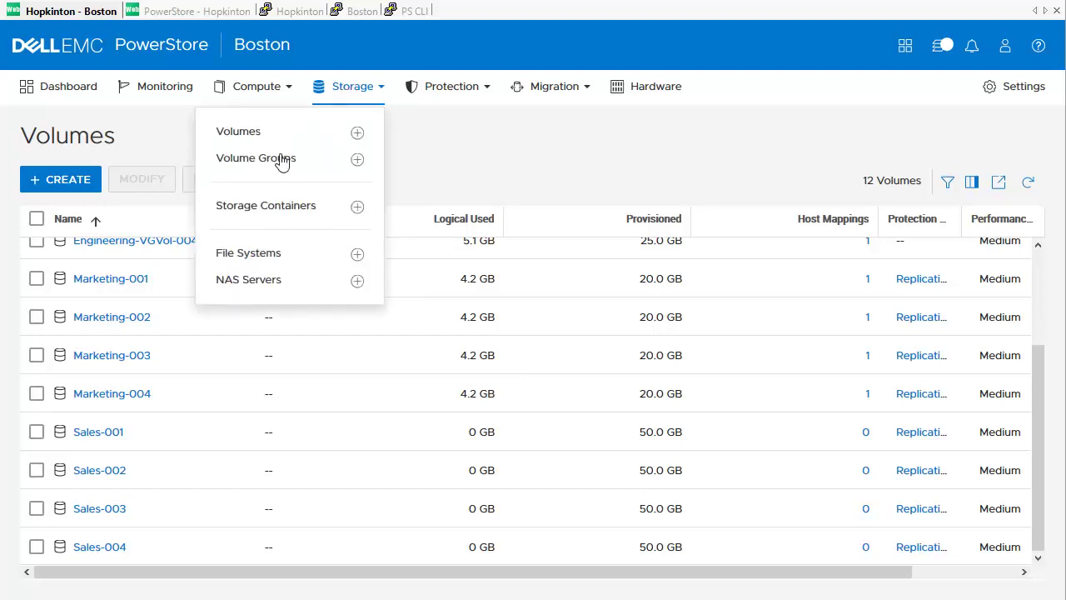
pyautogui.click(255, 158)
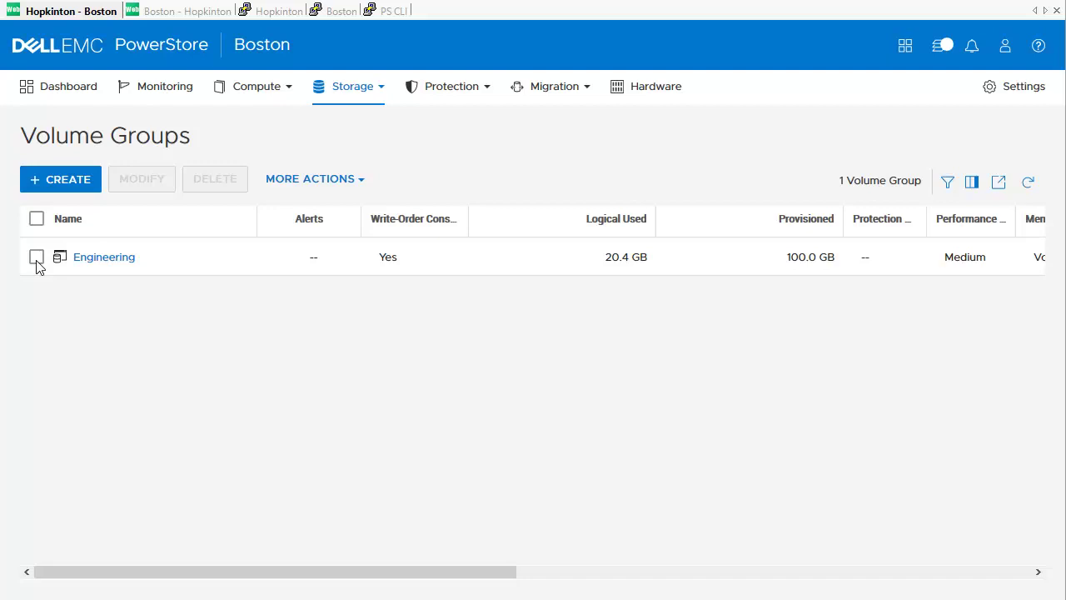
pyautogui.click(37, 259)
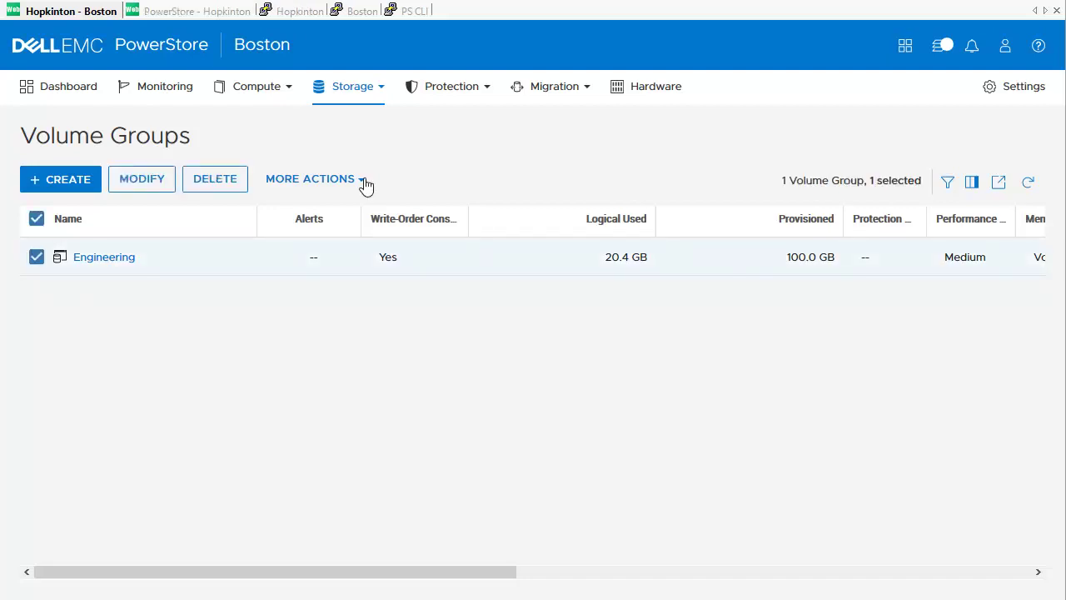
pyautogui.click(365, 183)
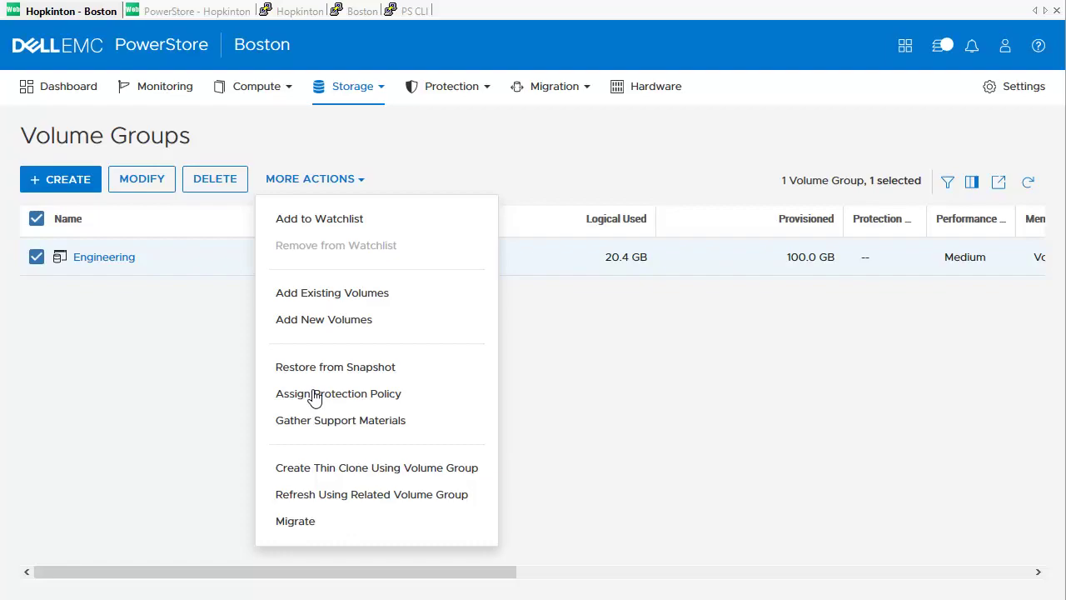
pyautogui.click(316, 395)
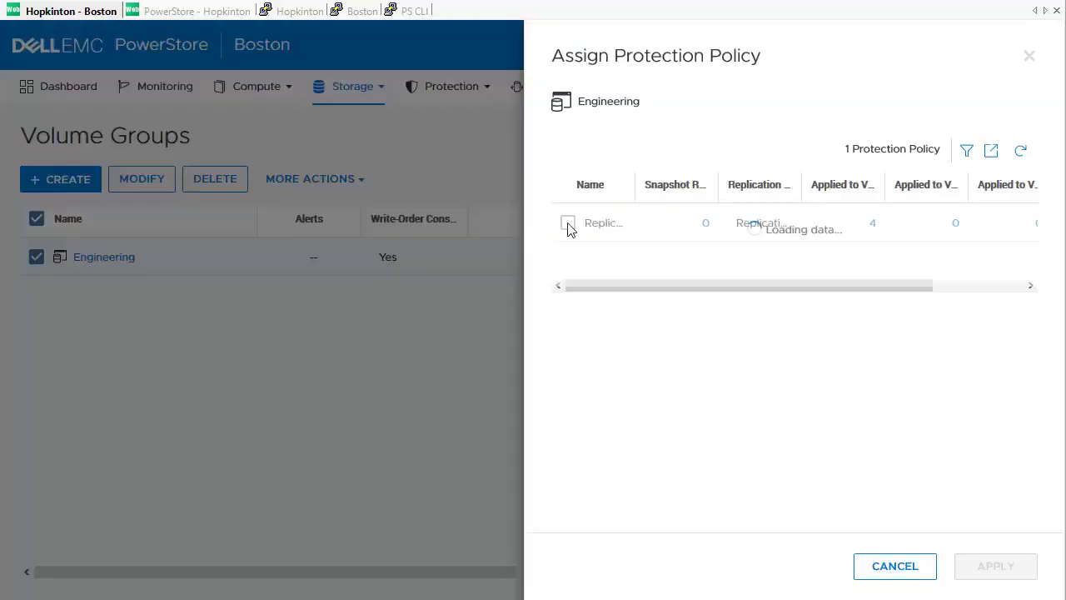
pyautogui.click(568, 224)
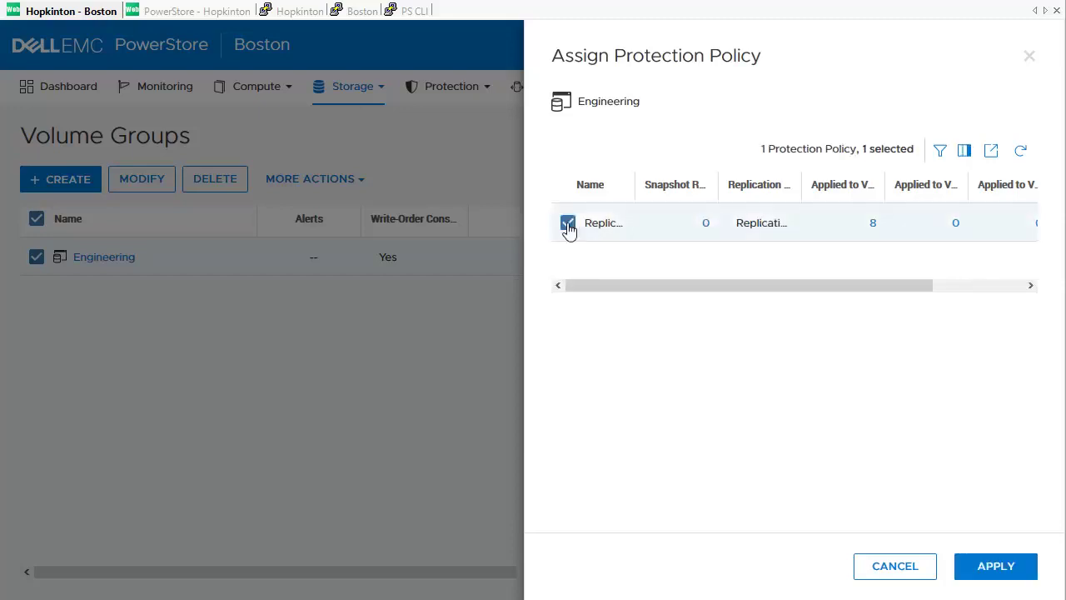
pyautogui.click(987, 571)
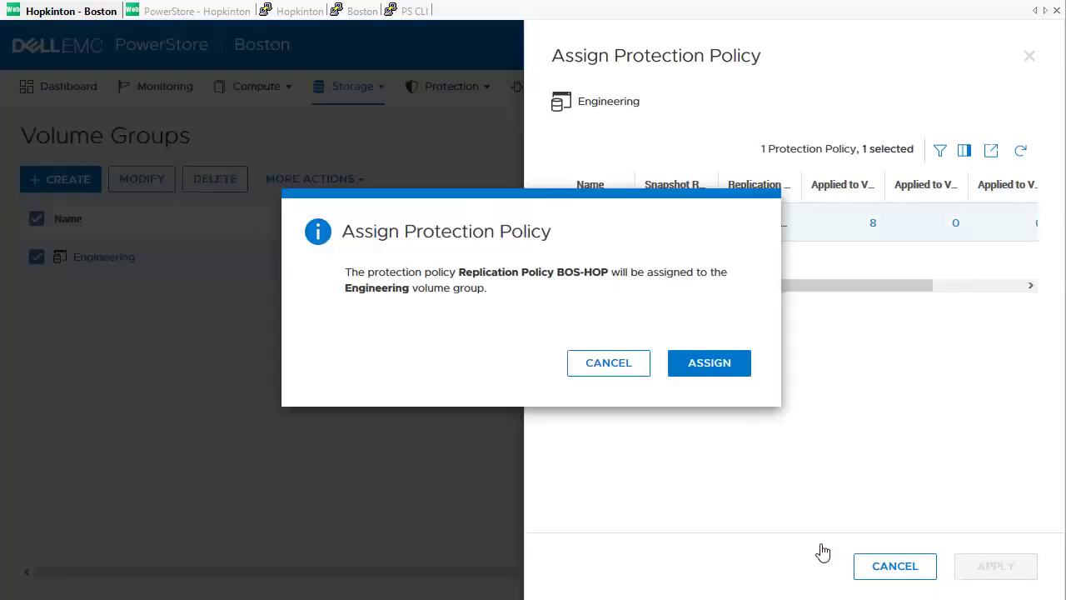
pyautogui.click(730, 379)
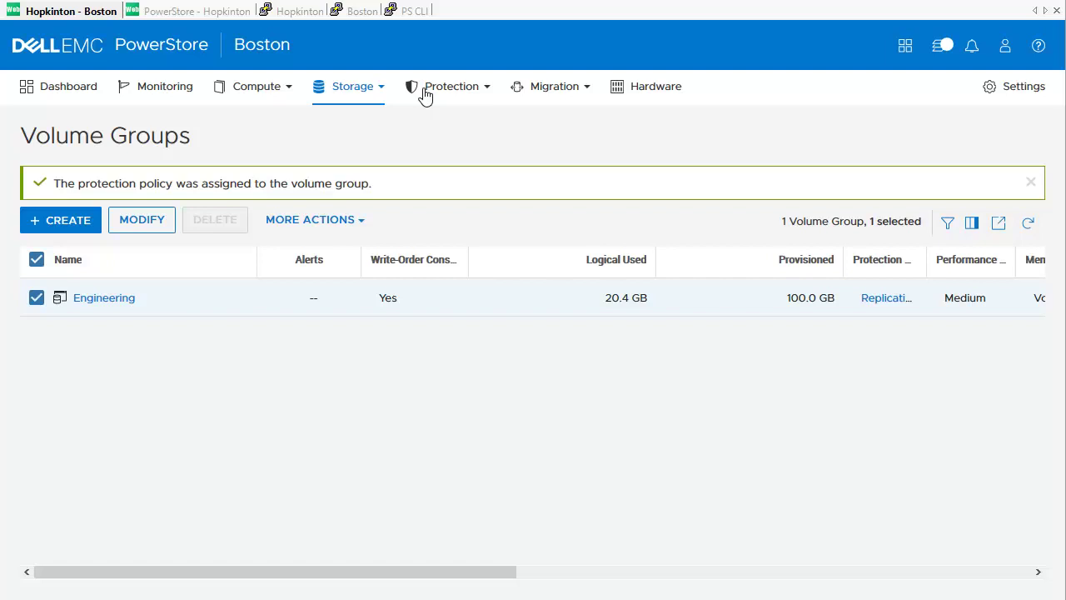
# Step: Review replication sessions on Boston and Hopkinton, then sort Boston's sessions by Source Resource
pyautogui.click(426, 94)
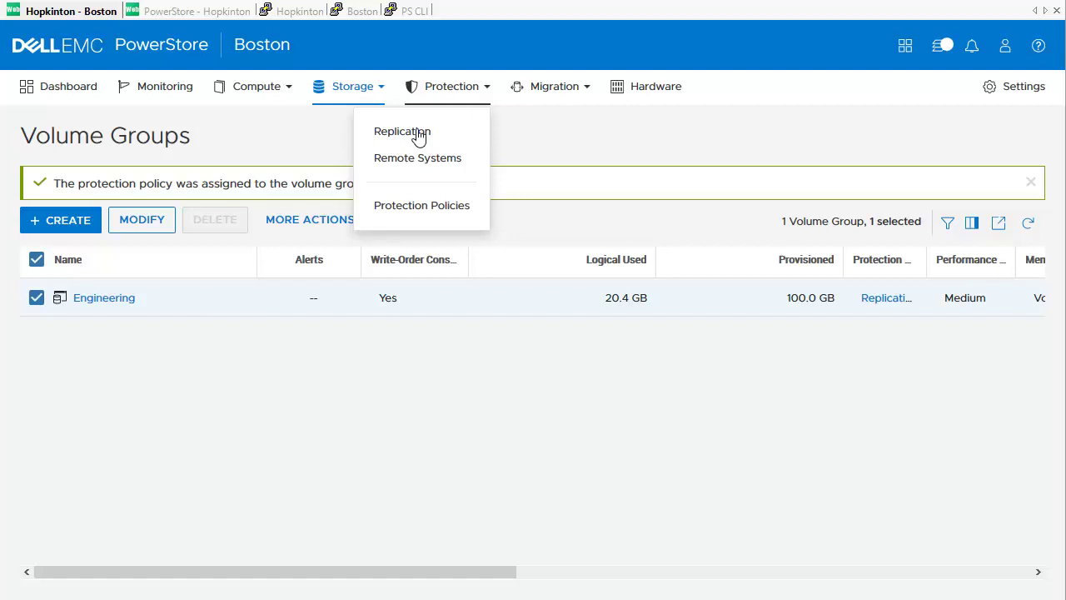
pyautogui.click(417, 136)
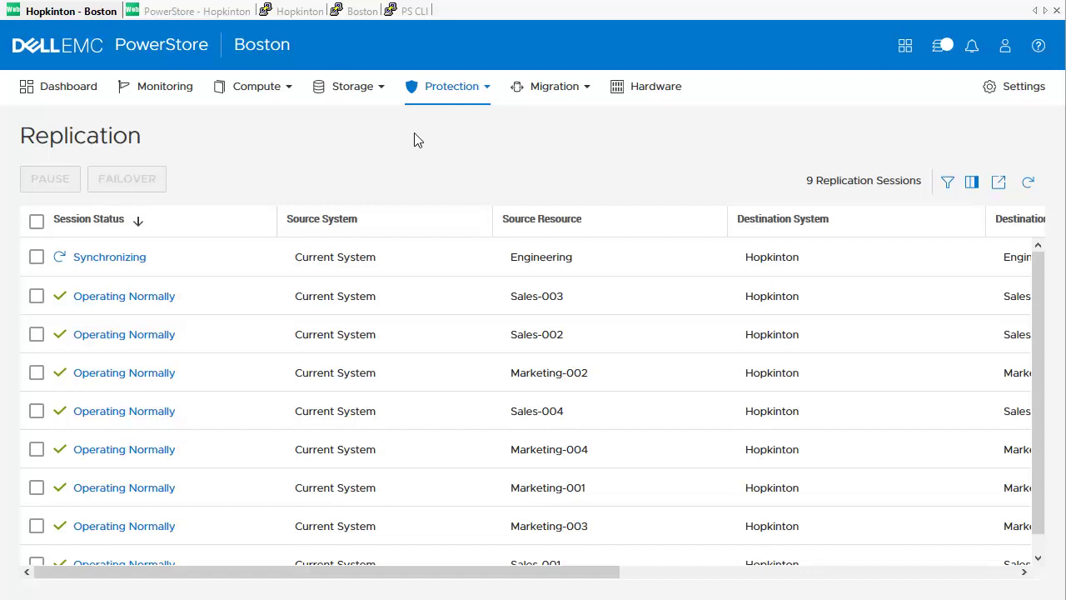
pyautogui.click(221, 14)
pyautogui.click(460, 91)
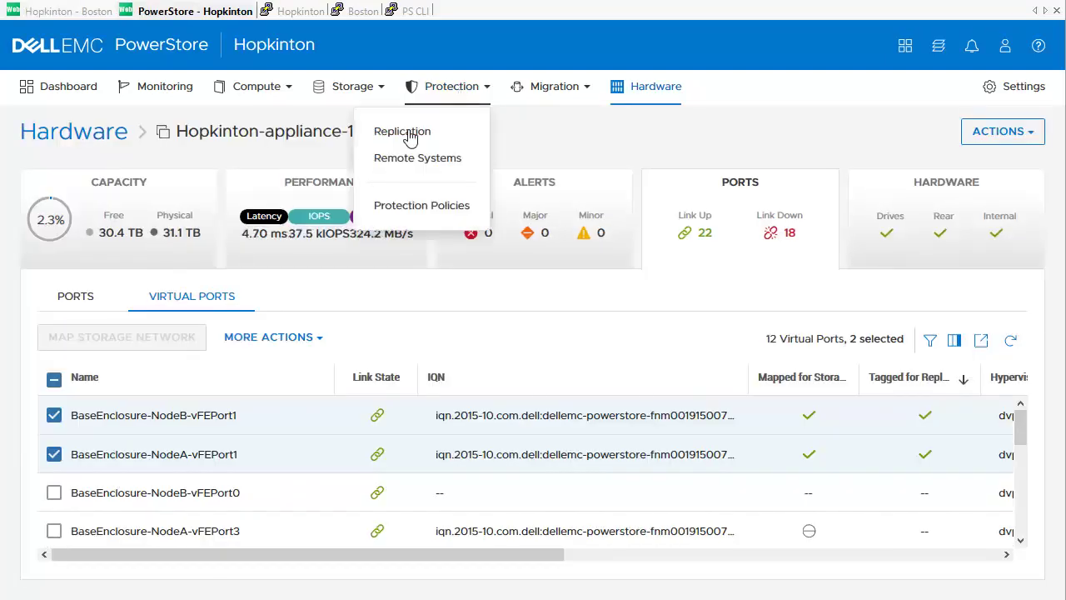
pyautogui.click(408, 133)
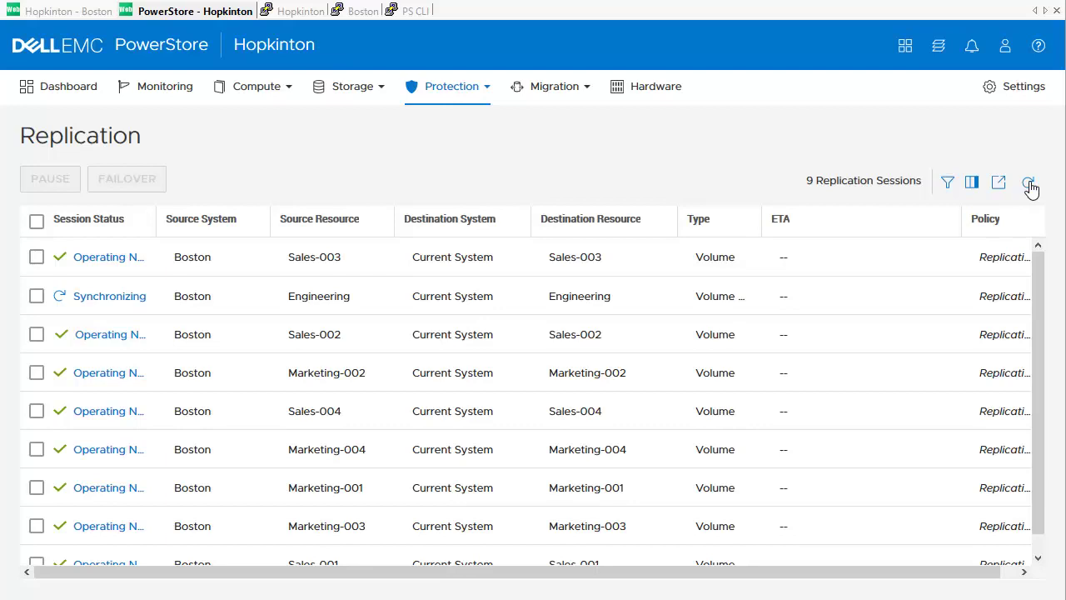
pyautogui.click(51, 12)
pyautogui.click(530, 222)
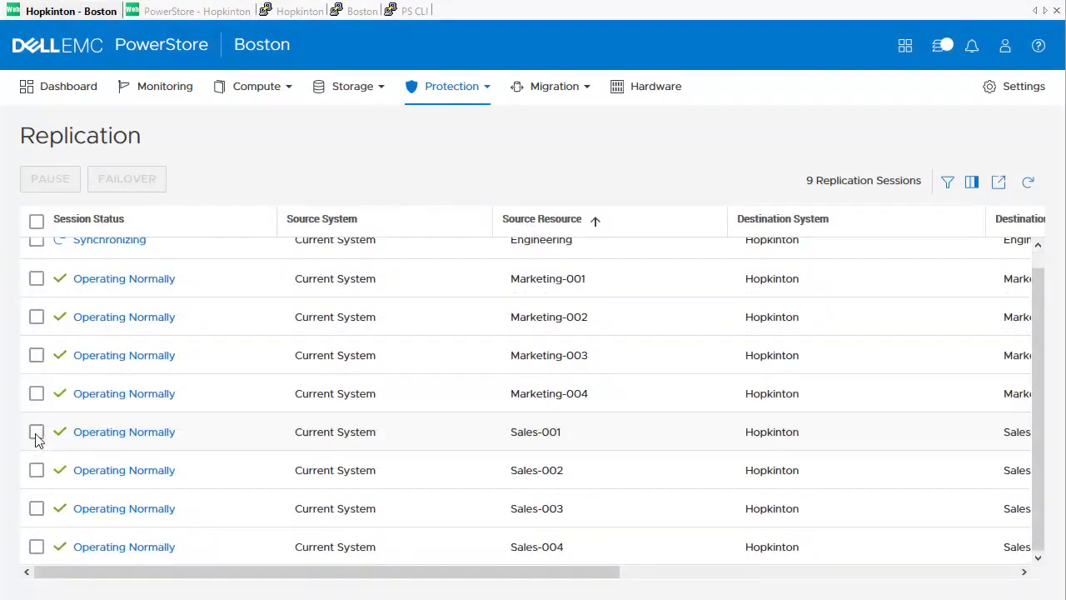
# Step: Synchronize the Sales-001 replication session
pyautogui.click(37, 432)
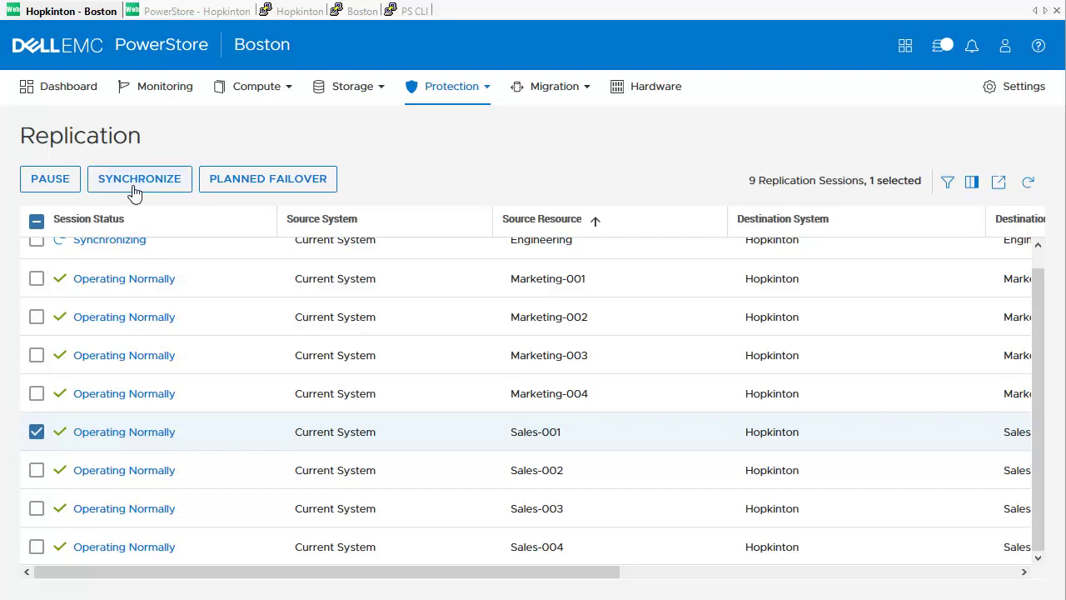
pyautogui.click(135, 192)
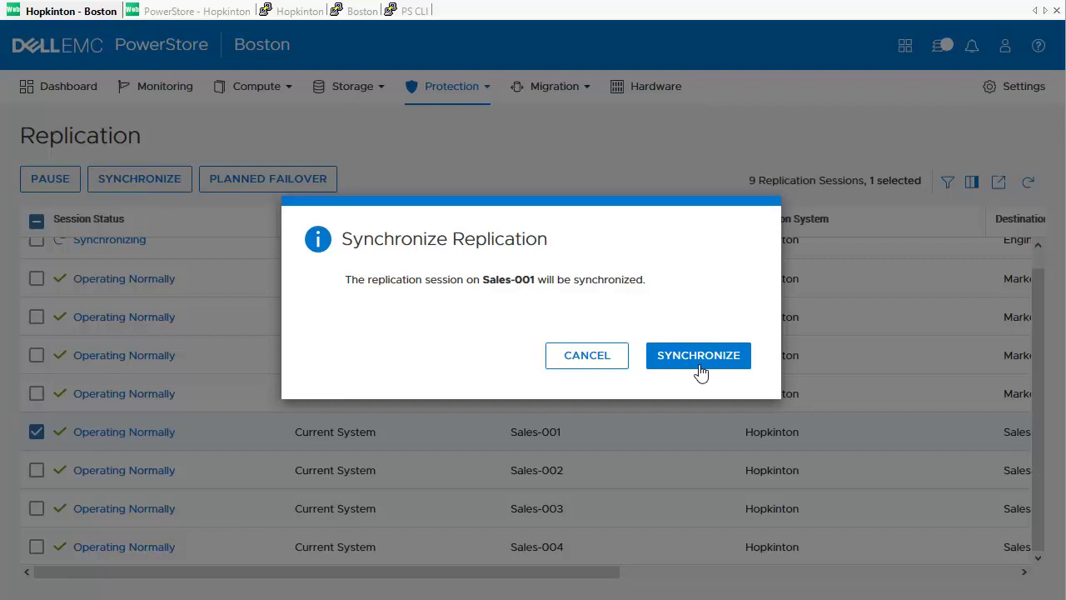
pyautogui.click(698, 355)
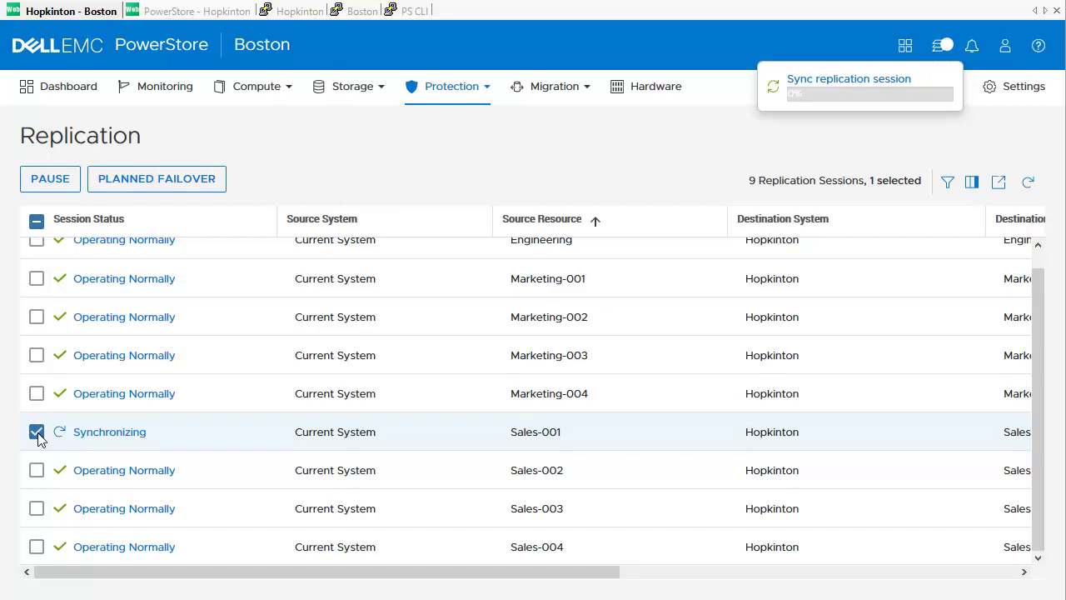
pyautogui.click(37, 432)
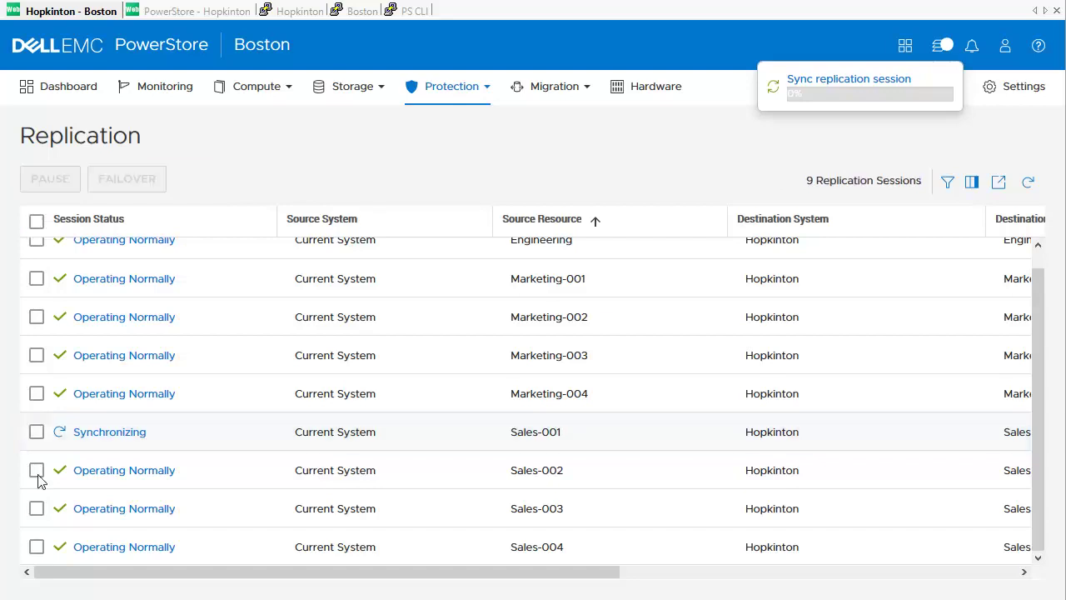
# Step: Pause the Sales-002 replication session, then resume it
pyautogui.click(36, 470)
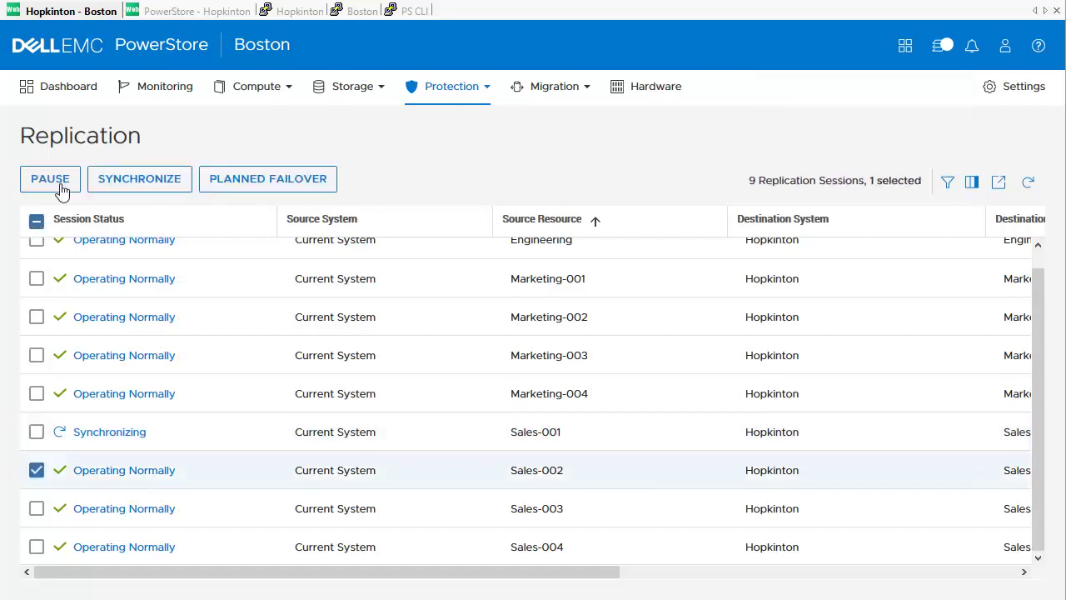
pyautogui.click(50, 180)
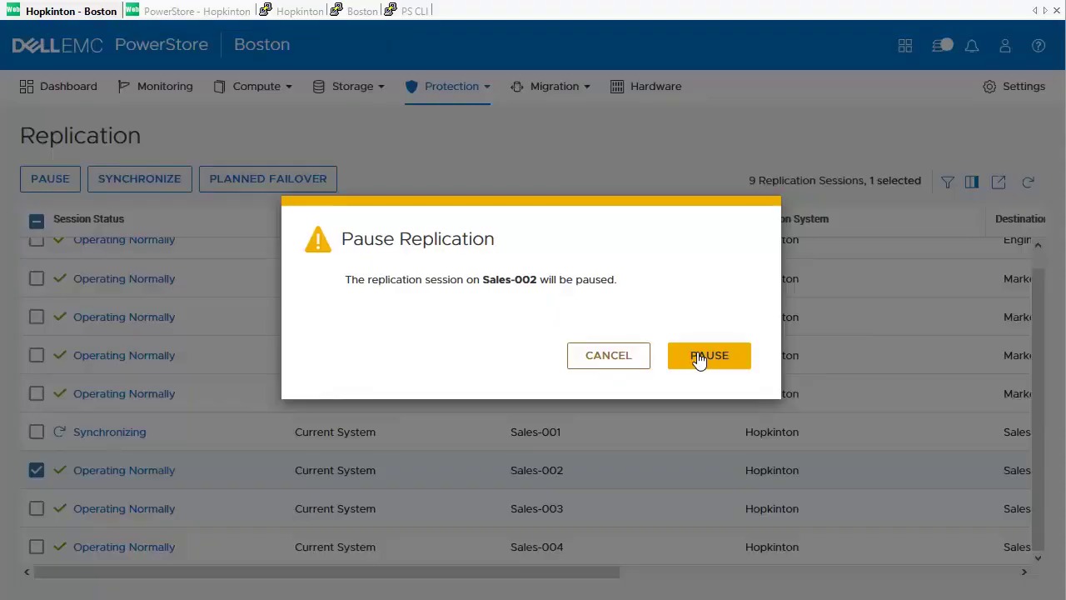
pyautogui.click(698, 359)
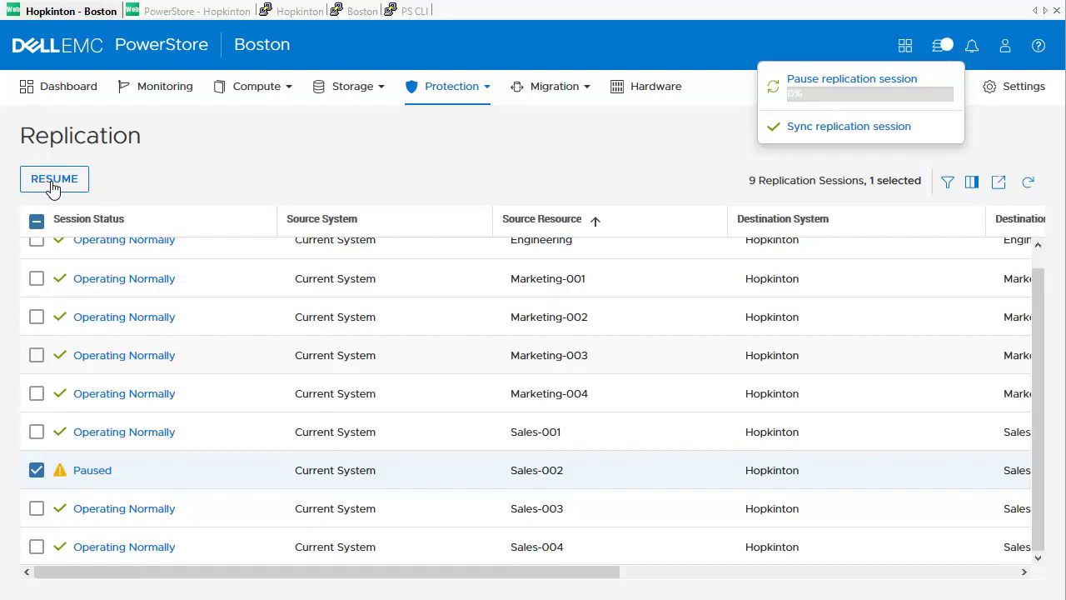
pyautogui.click(52, 183)
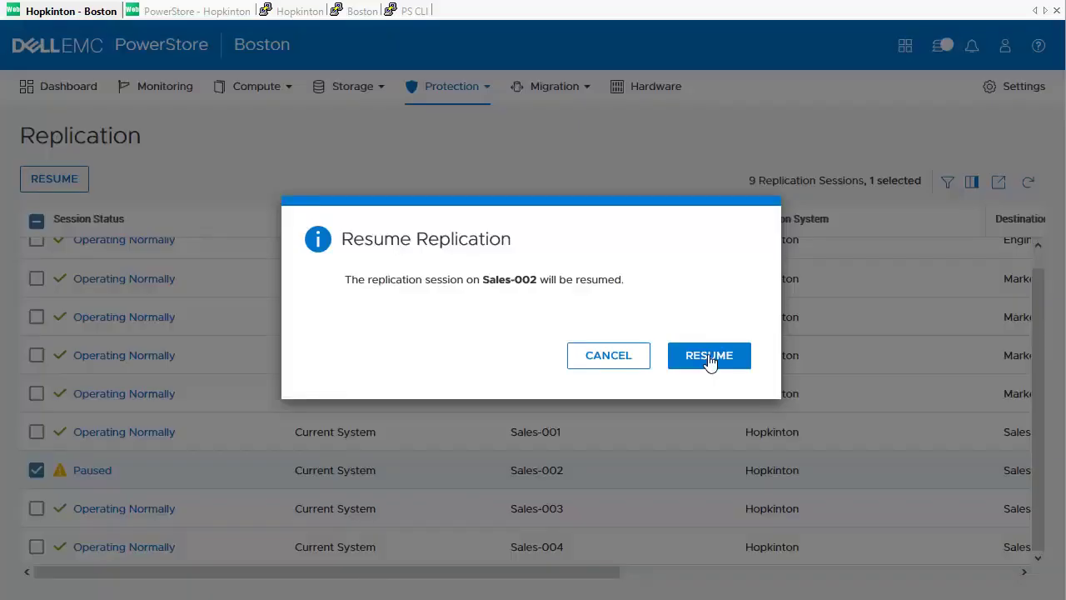
pyautogui.click(709, 357)
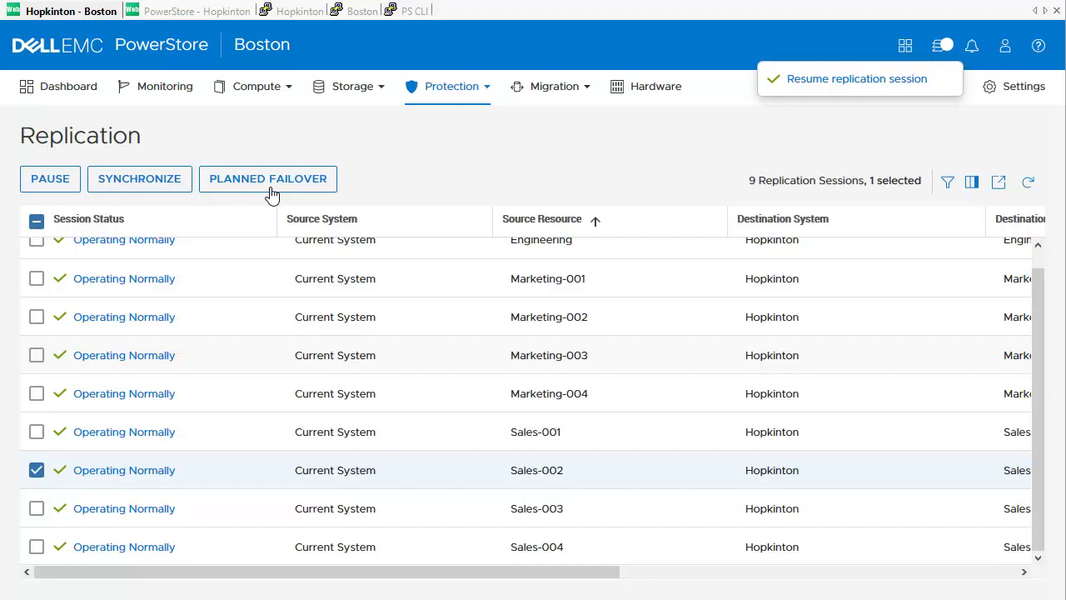
# Step: Run a planned failover of Sales-002 with reprotect and reverse replication enabled
pyautogui.click(272, 194)
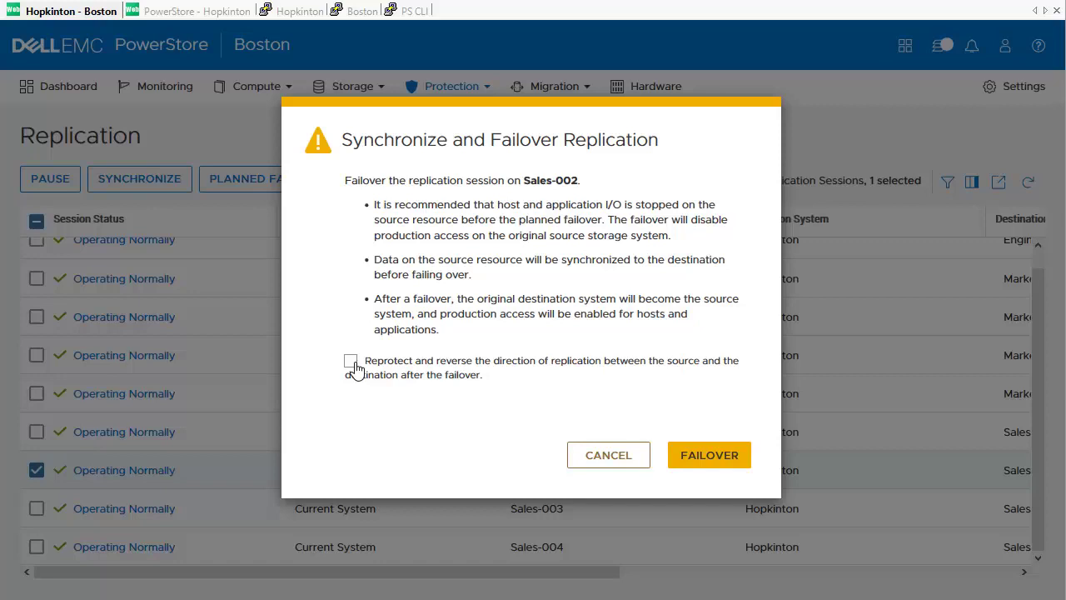
pyautogui.click(351, 361)
pyautogui.click(707, 463)
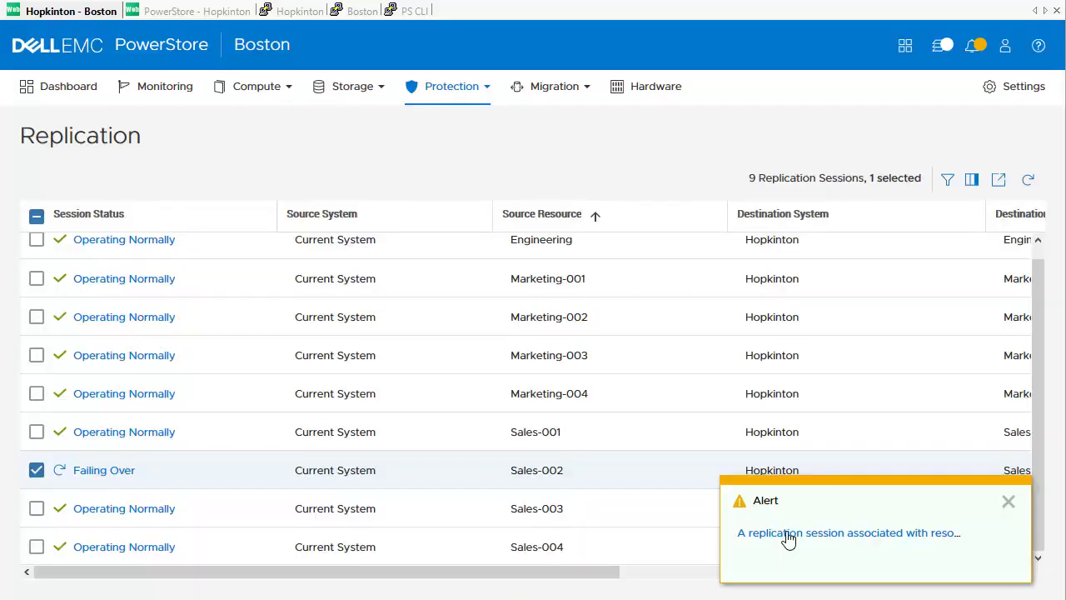
# Step: Review the Sales-002 failing-over alert details, then close them
pyautogui.click(787, 538)
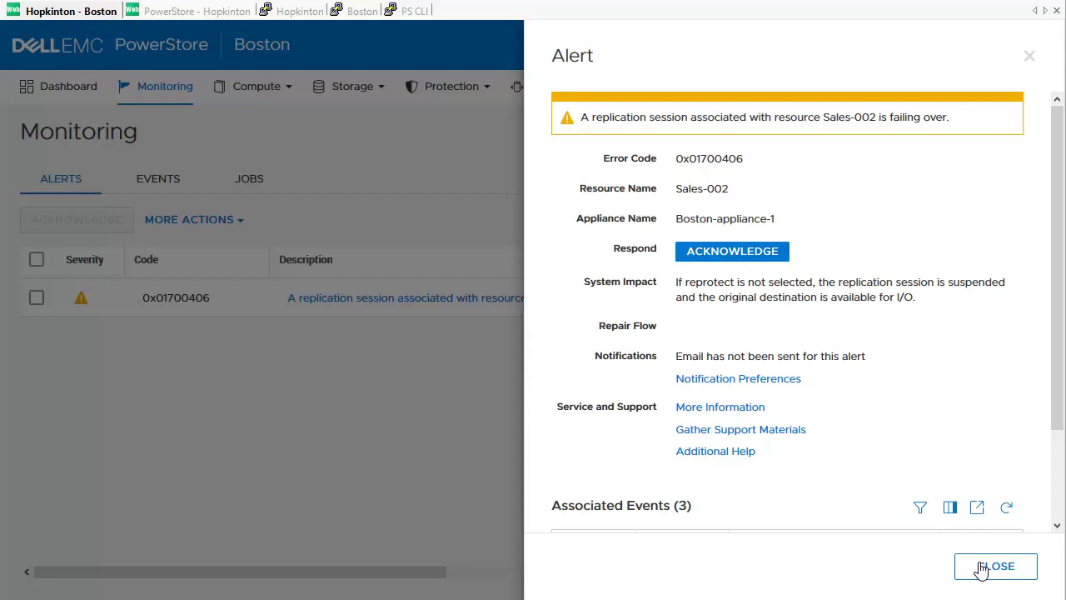
pyautogui.click(981, 569)
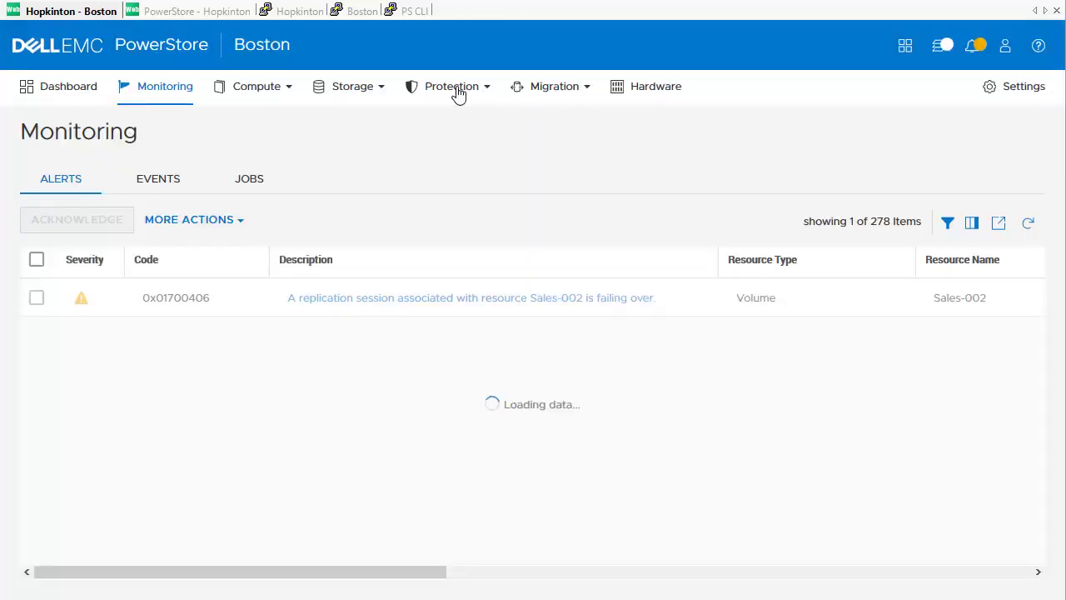
pyautogui.click(457, 92)
# Step: From the replication sessions list, fail over Sales-002 so Boston becomes its source again
pyautogui.click(424, 139)
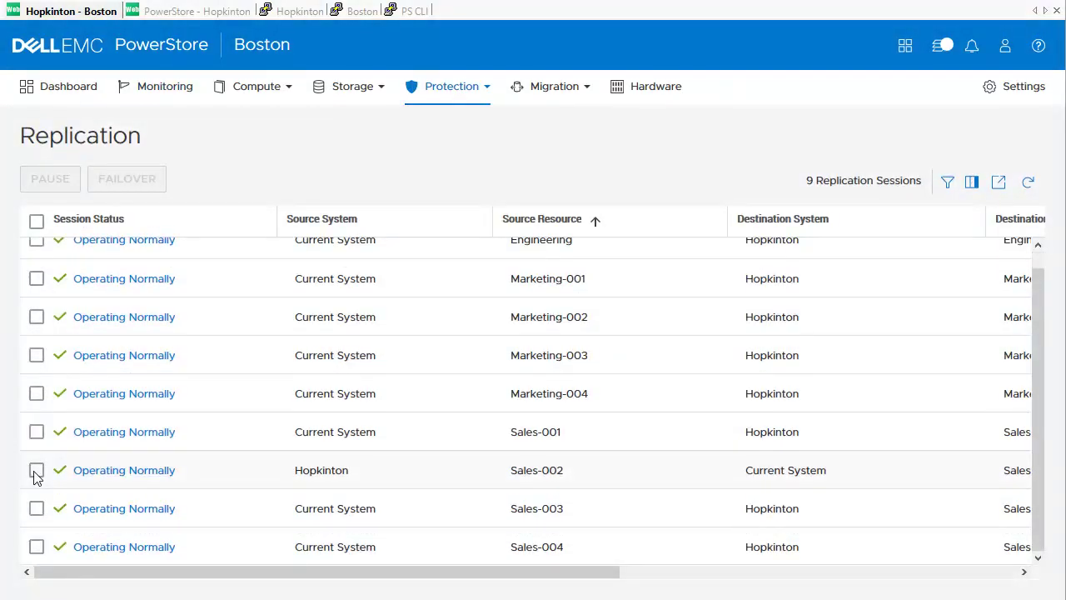
pyautogui.click(36, 471)
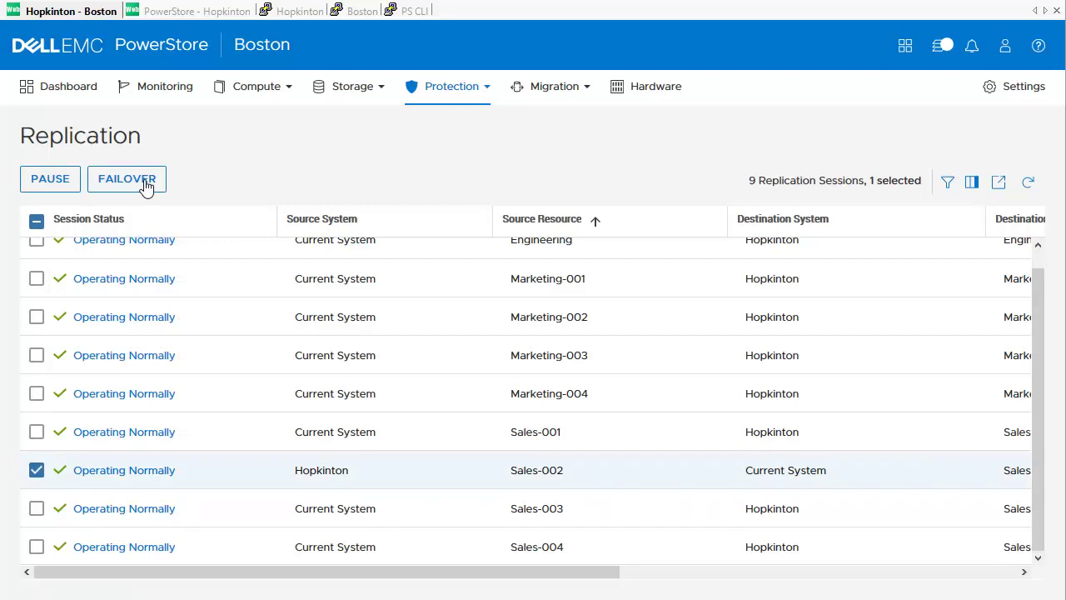
pyautogui.click(145, 183)
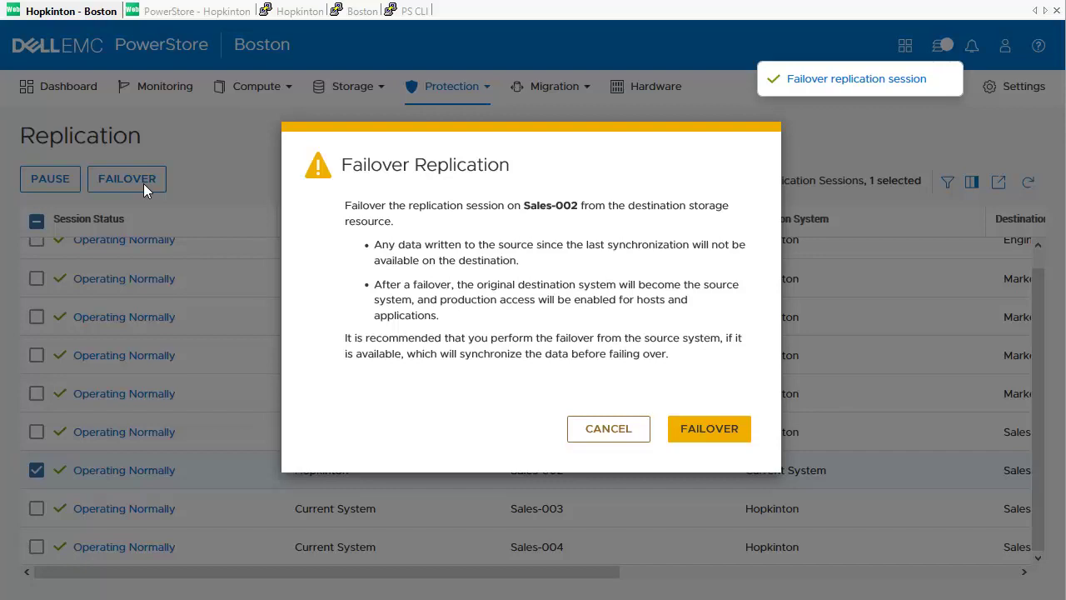
pyautogui.click(691, 439)
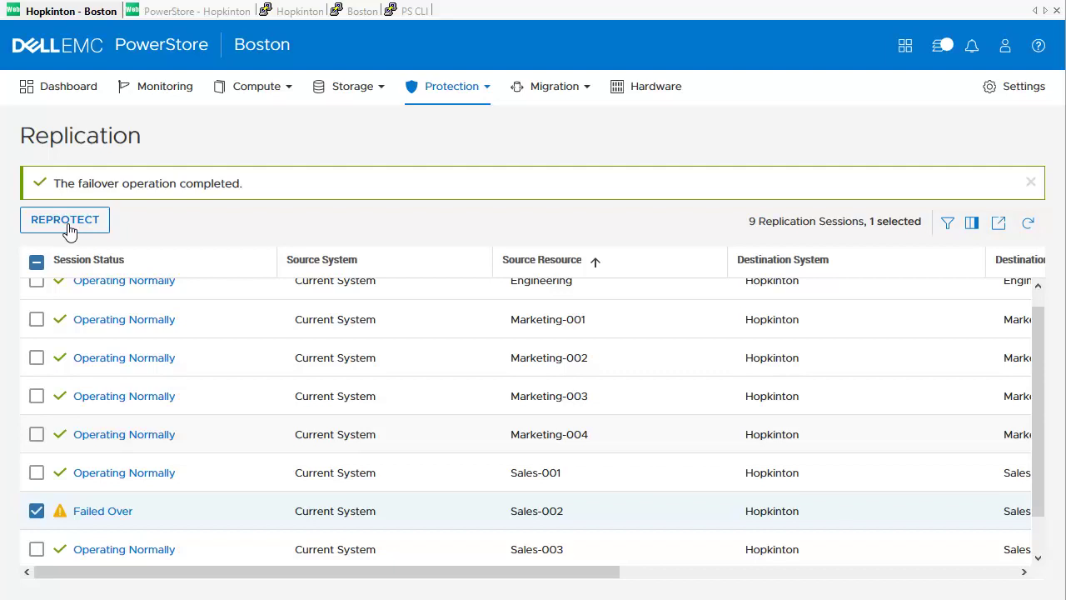
# Step: Reprotect Sales-002 and view its session summary showing Boston as source, operating normally
pyautogui.click(67, 224)
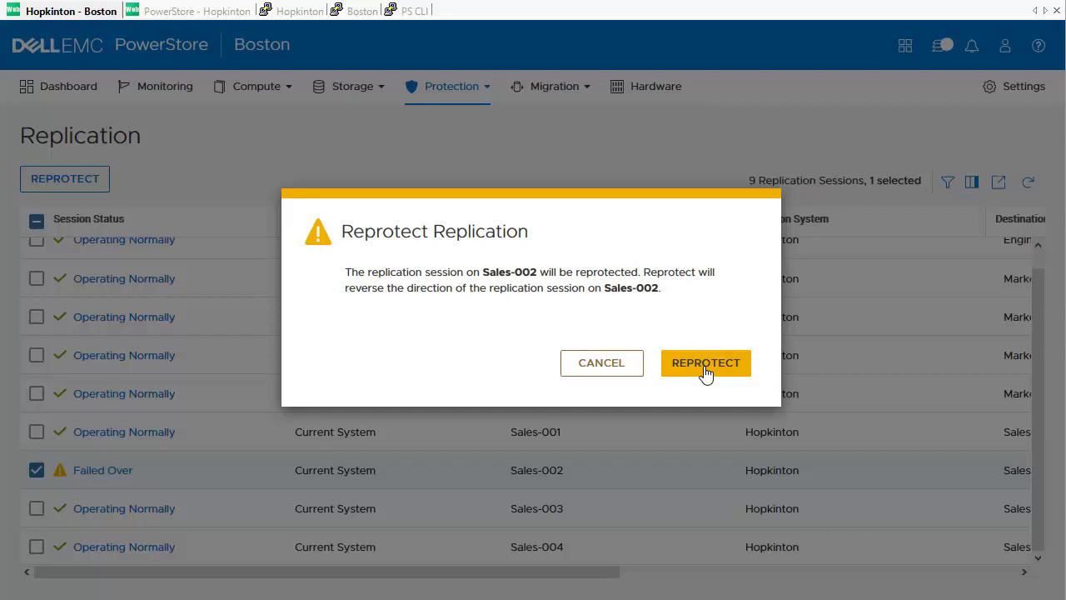
pyautogui.click(705, 363)
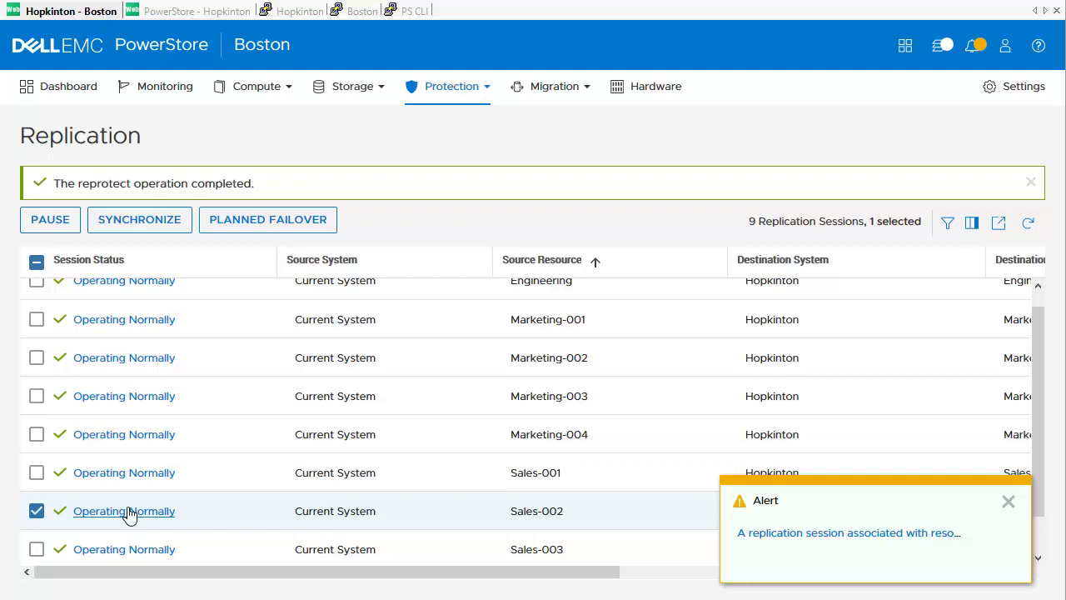
pyautogui.click(129, 512)
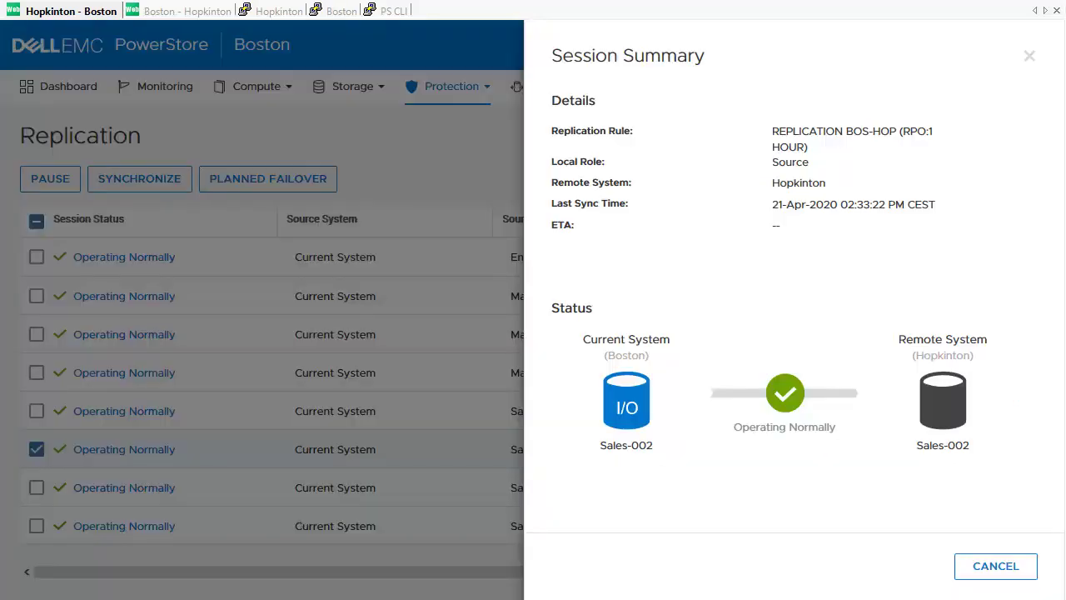